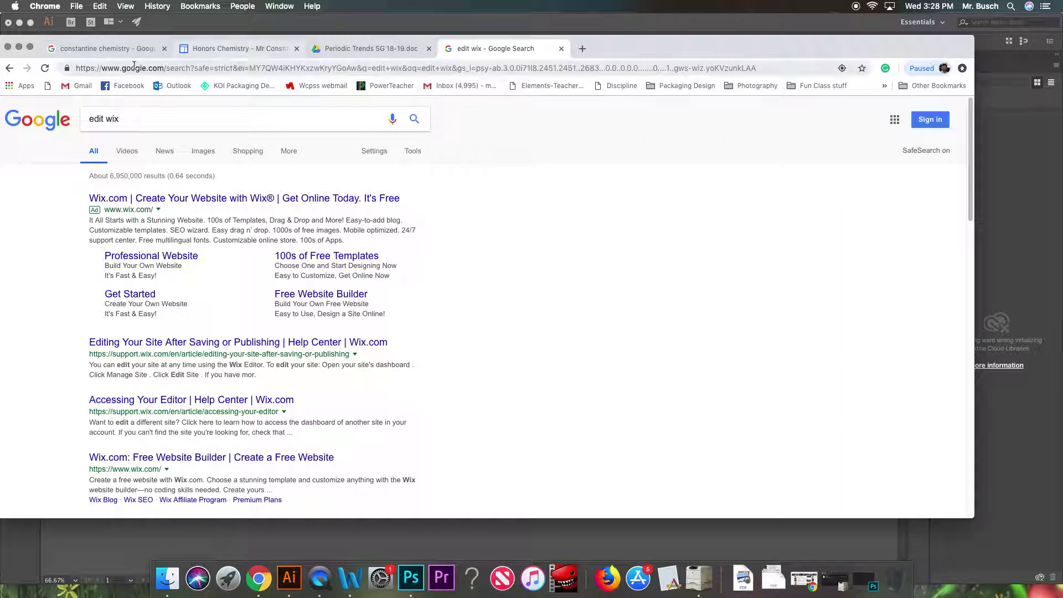
- Search Google for "Earth image" and show the image results
{"action": "left_click", "coordinate": [130, 73]}
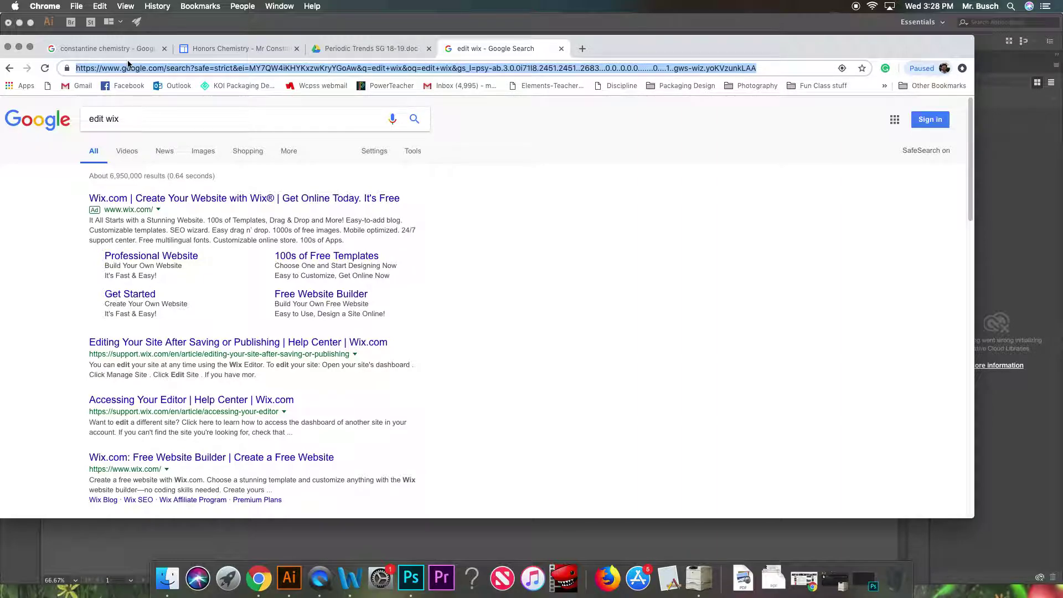
{"action": "type", "text": "ear"}
{"action": "key", "text": "BackSpace"}
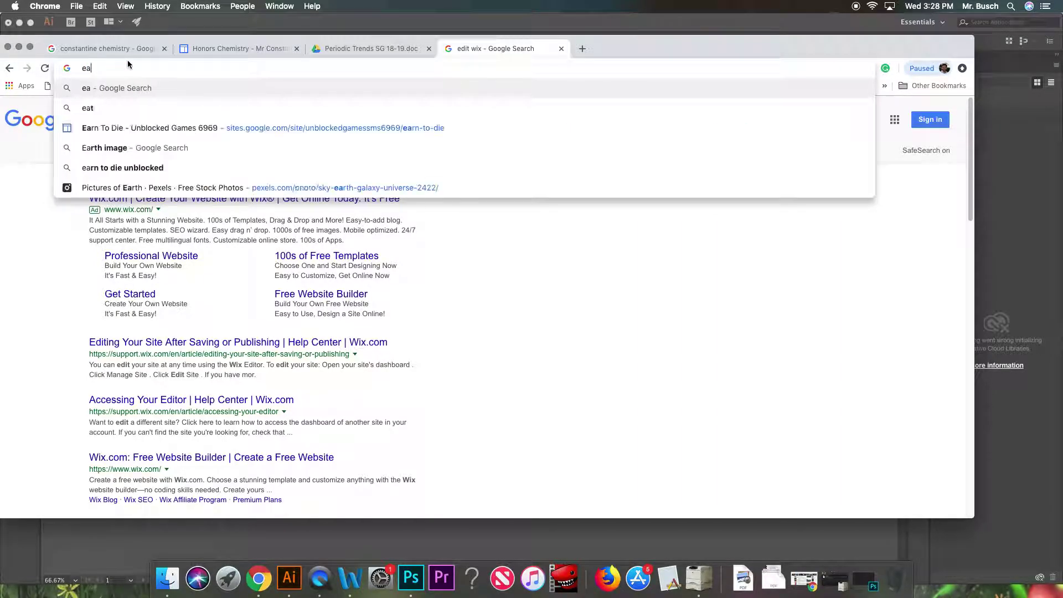
{"action": "type", "text": "rth"}
{"action": "key", "text": "Return"}
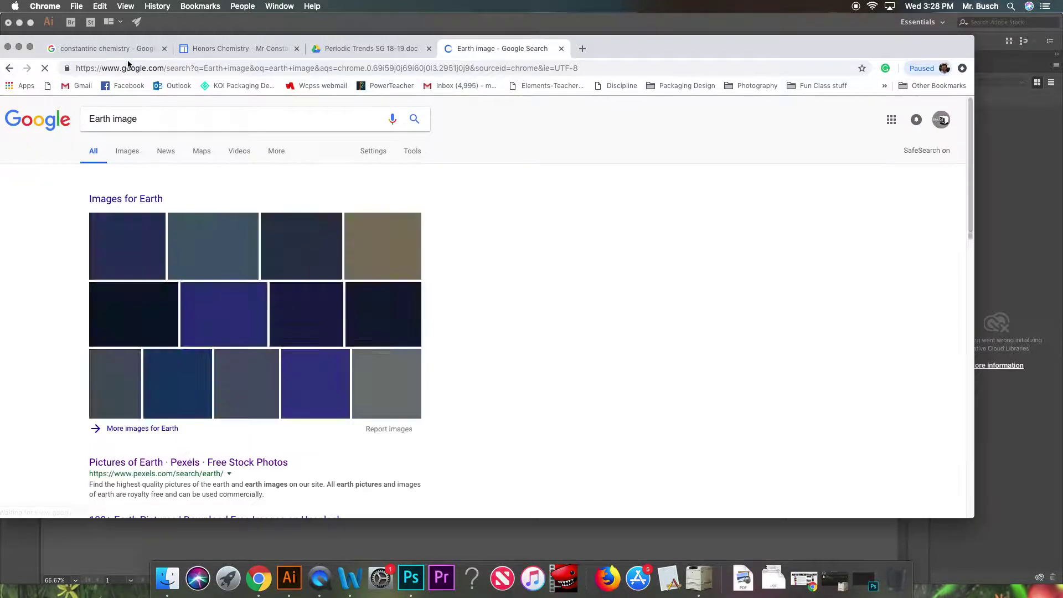
{"action": "left_click", "coordinate": [127, 156]}
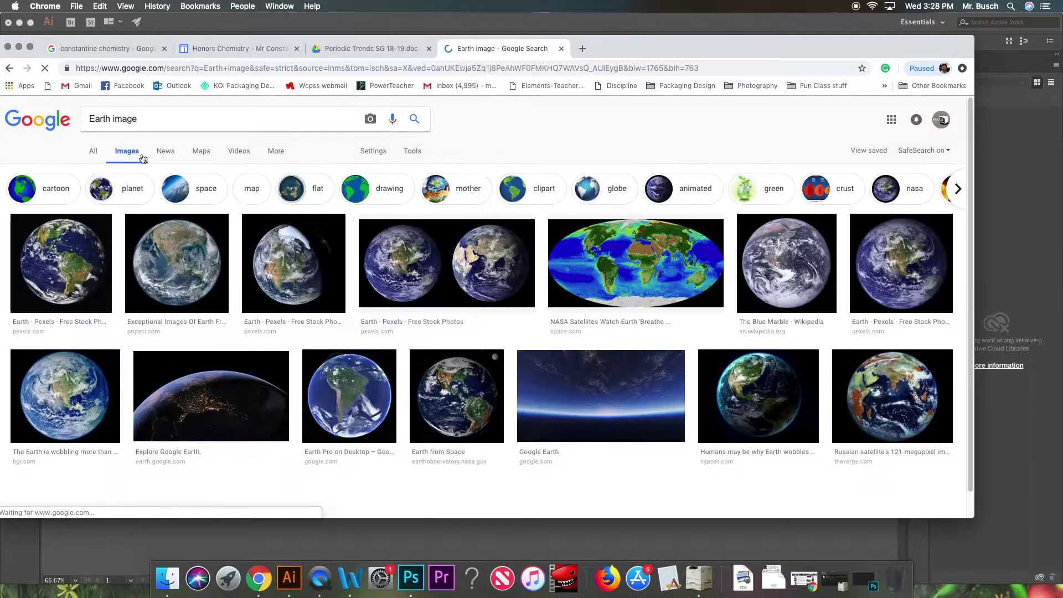
- Filter the Earth image results to large images only
{"action": "left_click", "coordinate": [373, 151]}
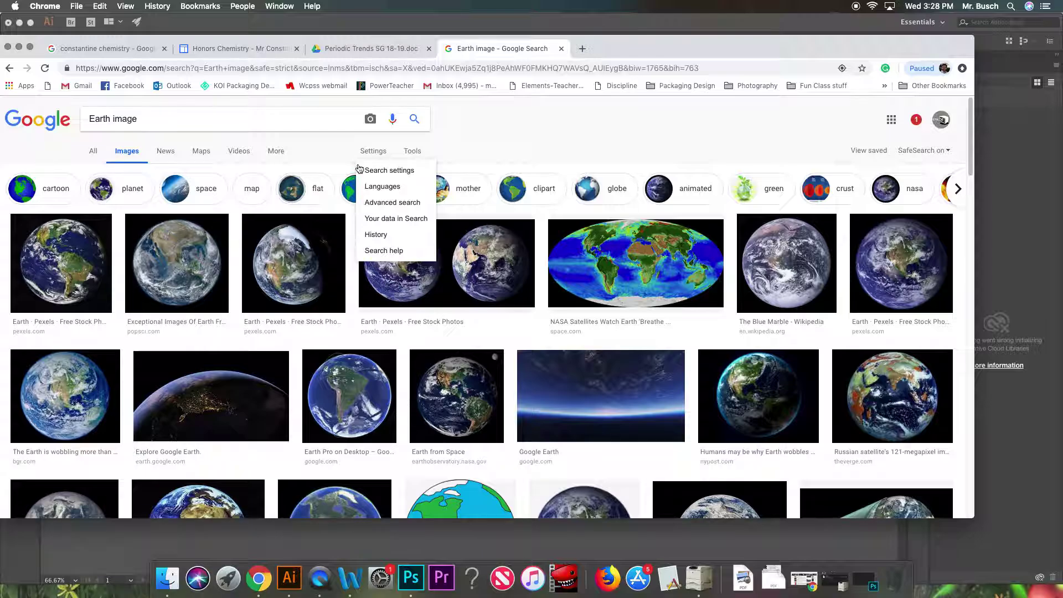
{"action": "left_click", "coordinate": [412, 151]}
{"action": "left_click", "coordinate": [89, 172]}
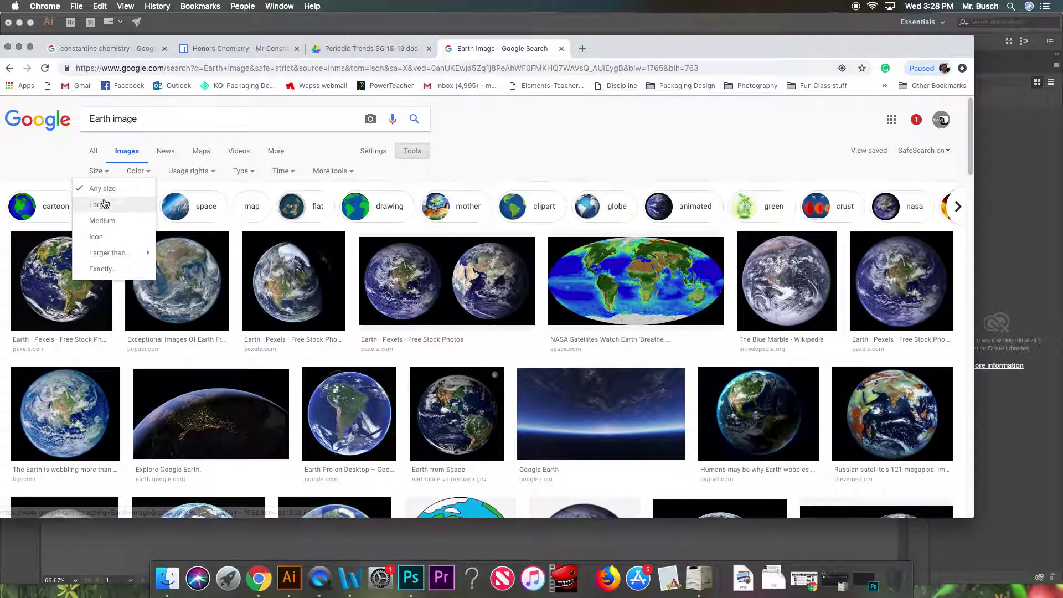
{"action": "left_click", "coordinate": [104, 204]}
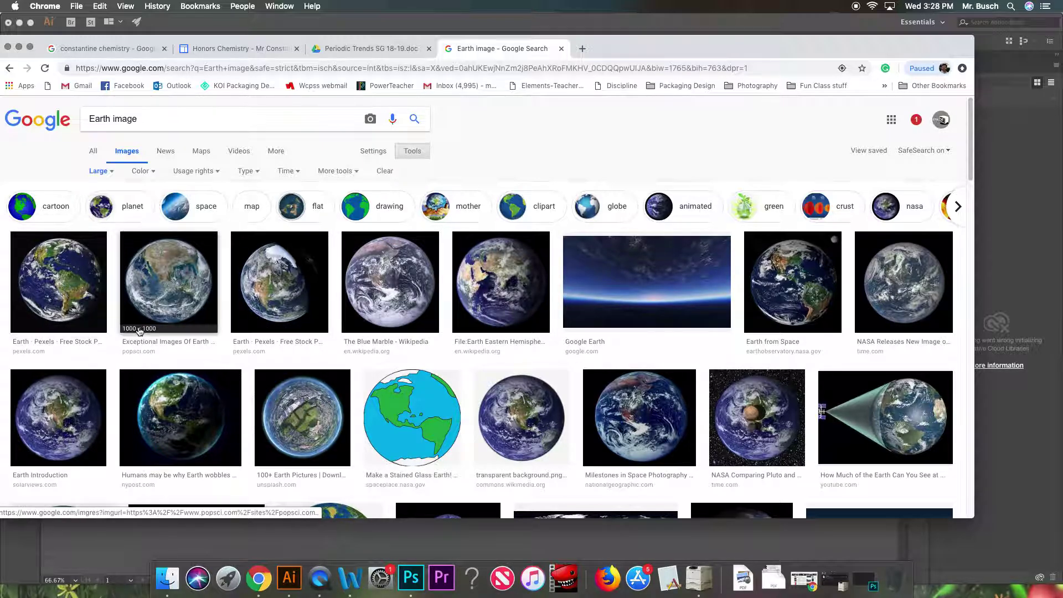
- Preview the Earth results from Pexels and open the Pexels photo page of the full globe showing the Americas
{"action": "left_click", "coordinate": [262, 331]}
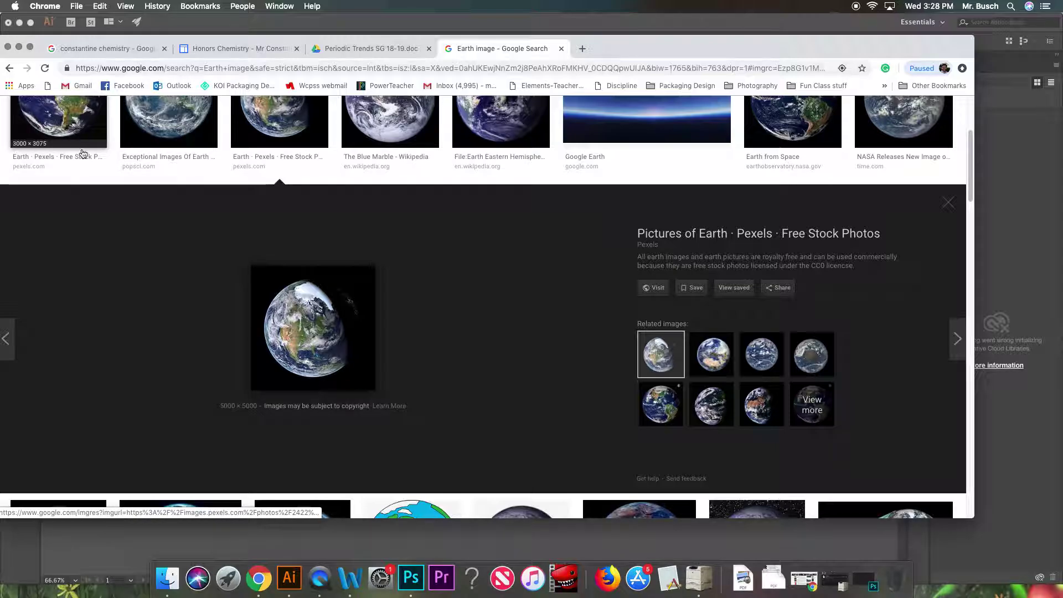
{"action": "scroll", "coordinate": [83, 192], "scroll_direction": "up", "scroll_amount": 3}
{"action": "left_click", "coordinate": [60, 282]}
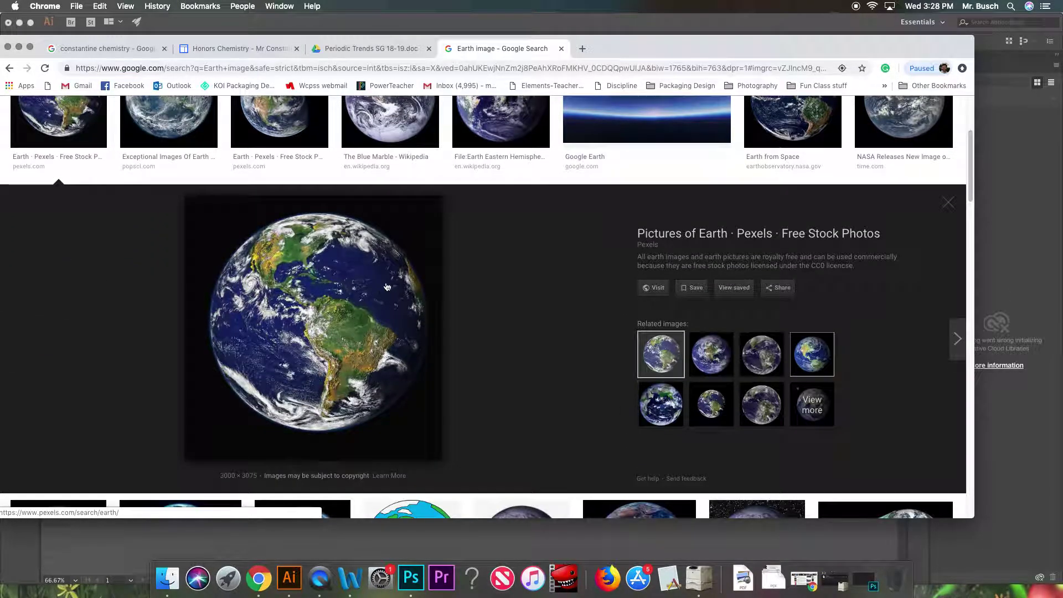
{"action": "left_click", "coordinate": [655, 287]}
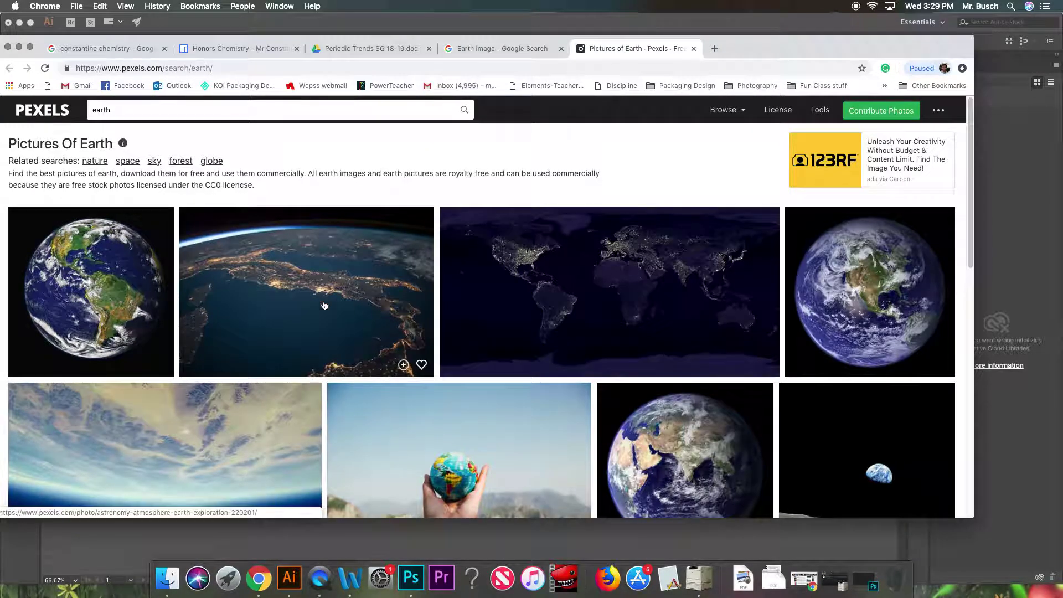
{"action": "left_click", "coordinate": [138, 293]}
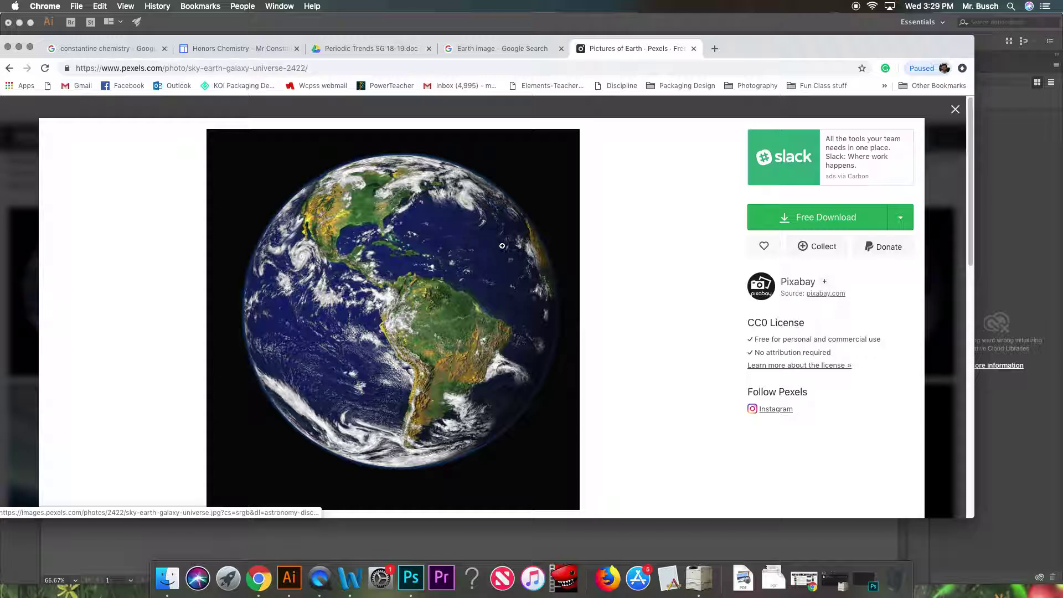
- Download the free Earth photo and reveal the file in the Downloads folder
{"action": "left_click", "coordinate": [785, 223]}
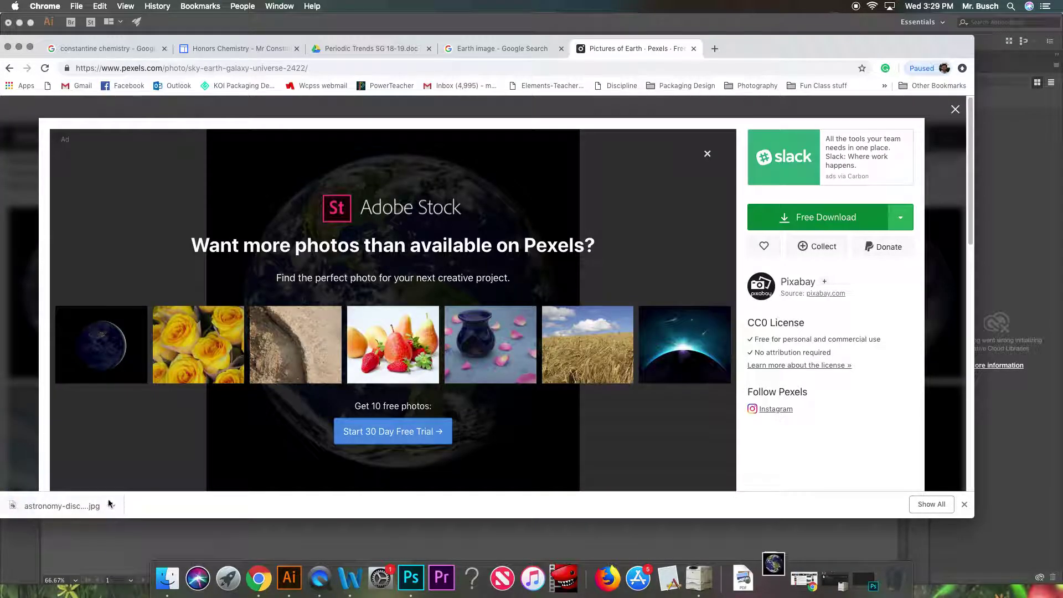
{"action": "left_click", "coordinate": [112, 504]}
{"action": "left_click", "coordinate": [144, 533]}
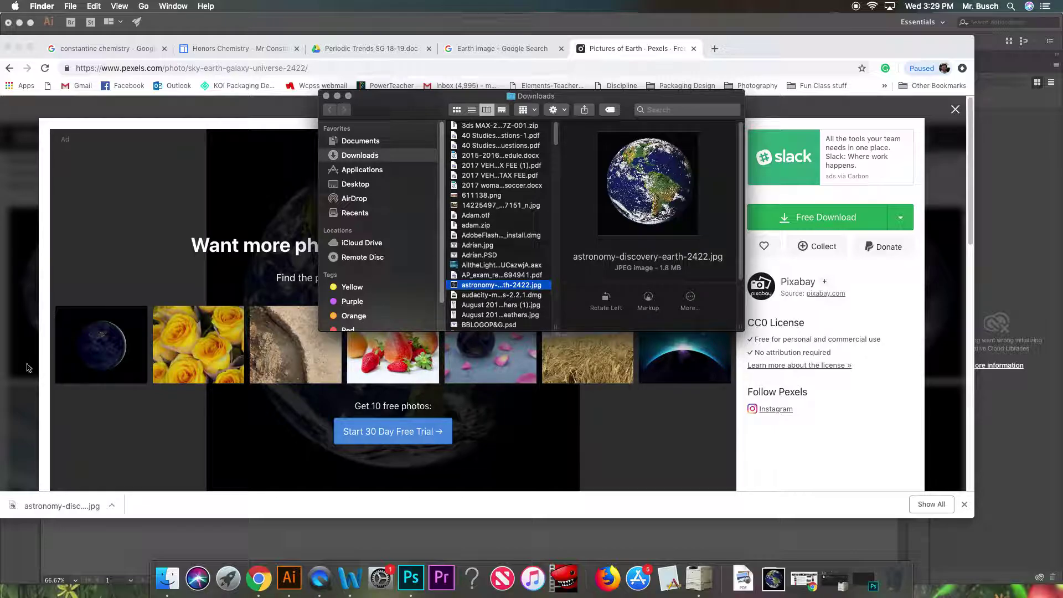
- Reveal the downloaded astronomy-discovery-earth-2422.jpg in its folder again and open it in Photoshop
{"action": "left_click", "coordinate": [10, 383]}
{"action": "left_click", "coordinate": [12, 387]}
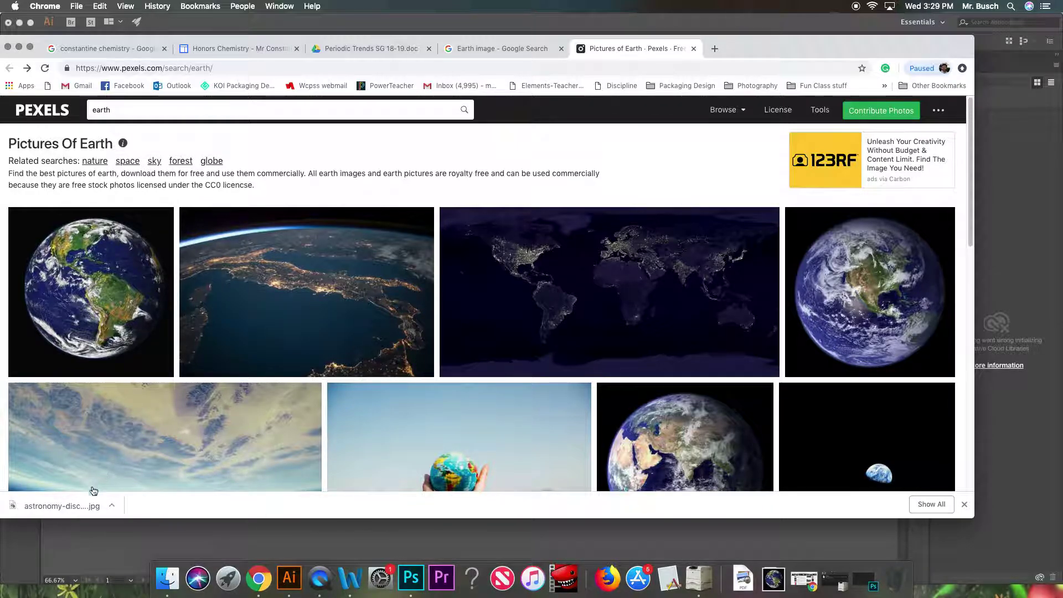
{"action": "left_click", "coordinate": [111, 505]}
{"action": "left_click", "coordinate": [148, 532]}
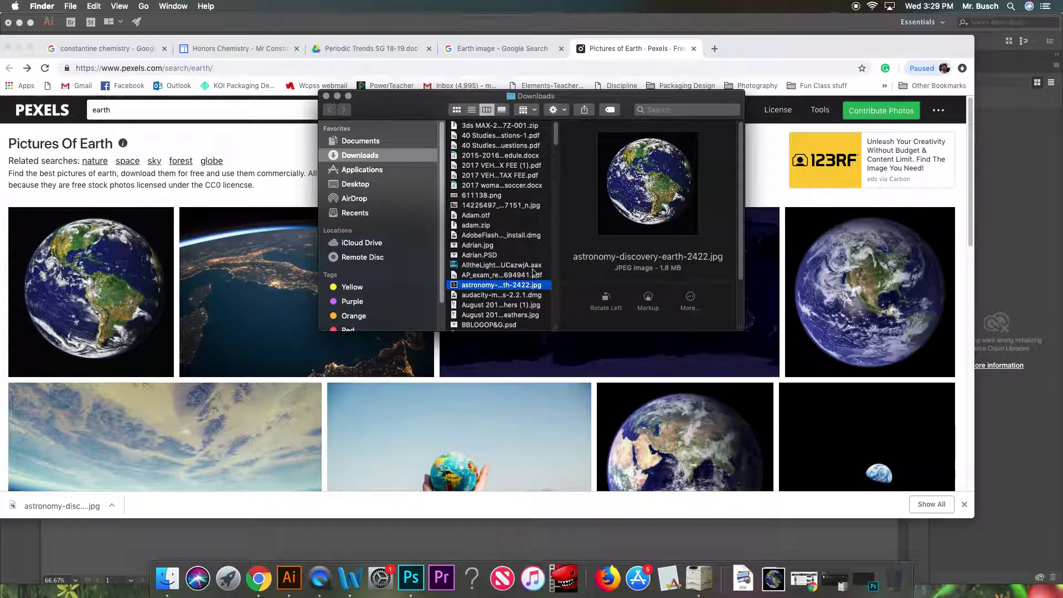
{"action": "left_click_drag", "start_coordinate": [463, 292], "coordinate": [416, 578]}
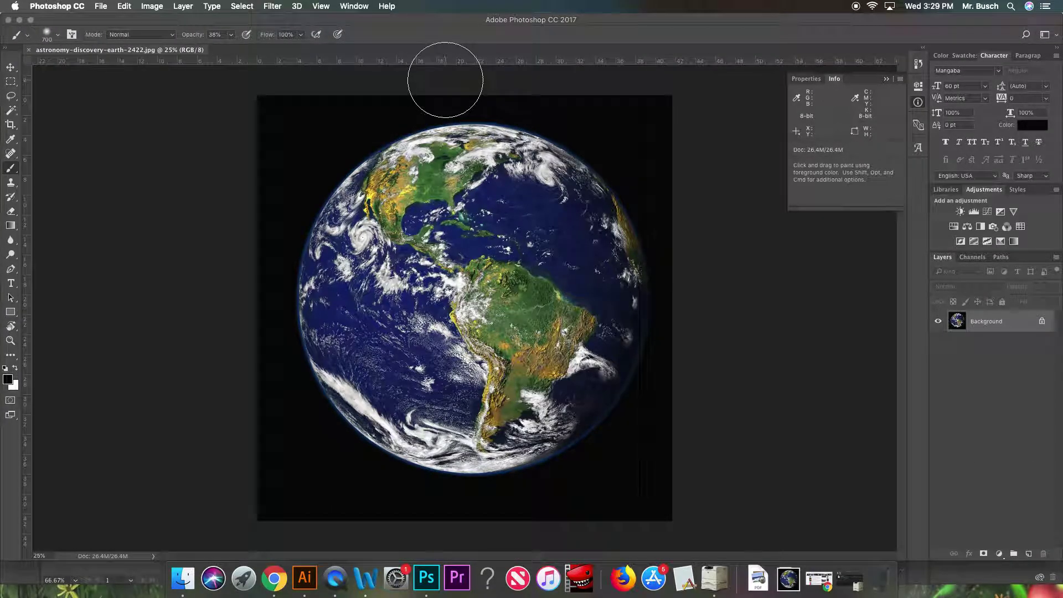
- Unlock the Background layer, delete the black area around the Earth using a Color Range selection with reduced fuzziness, and deselect
{"action": "left_click", "coordinate": [1043, 321]}
{"action": "left_click", "coordinate": [241, 6]}
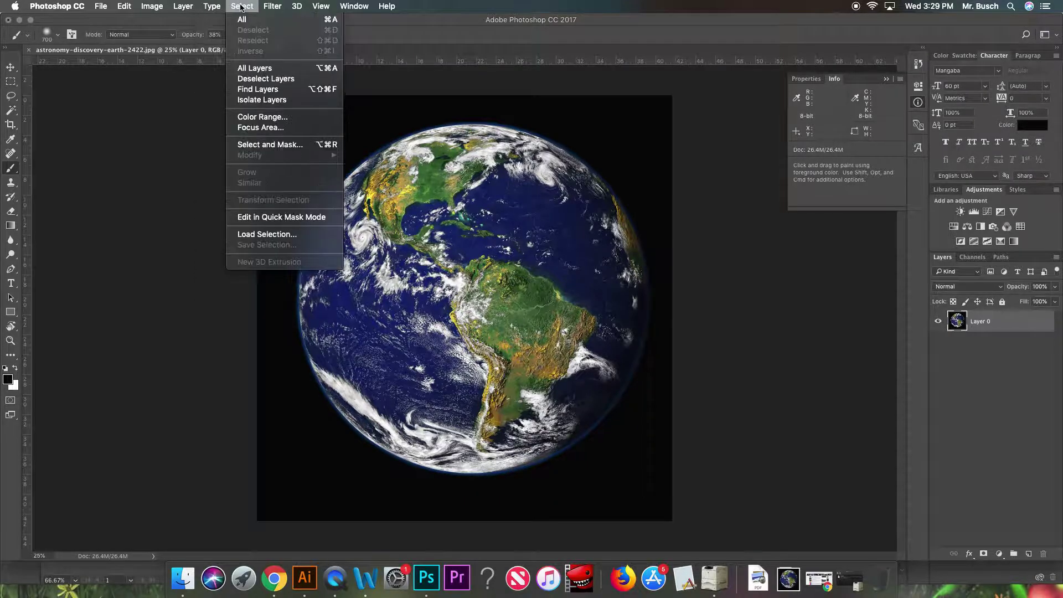
{"action": "left_click", "coordinate": [278, 116]}
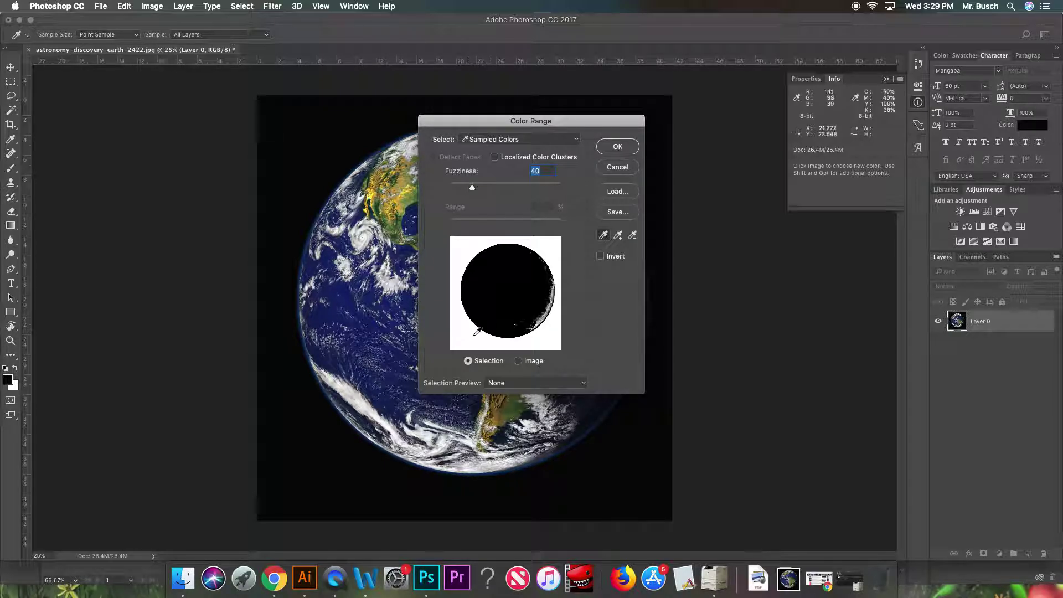
{"action": "left_click_drag", "start_coordinate": [472, 187], "coordinate": [449, 189]}
{"action": "left_click", "coordinate": [616, 147]}
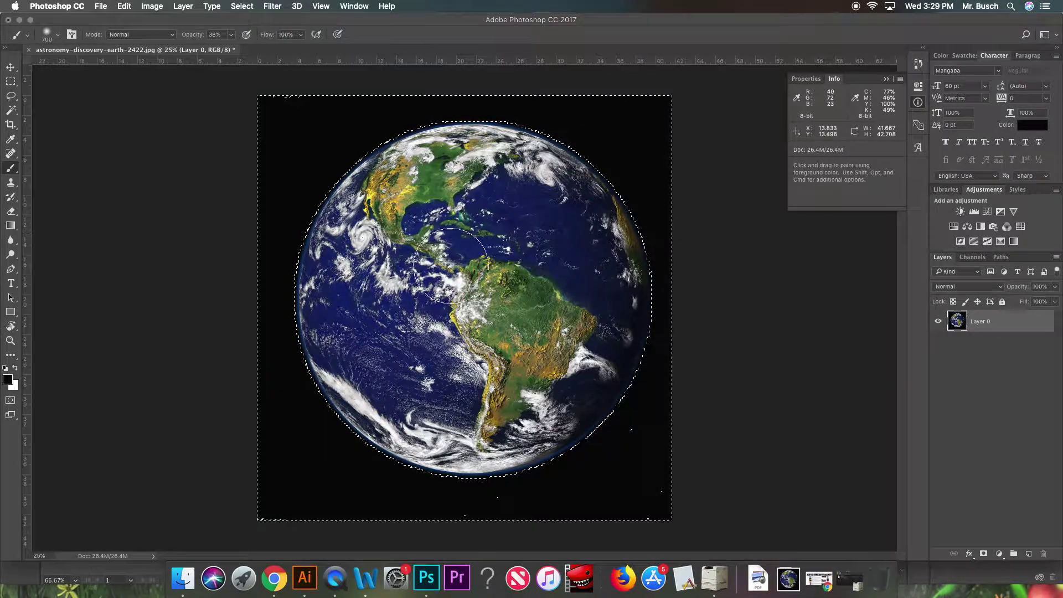
{"action": "key", "text": "Delete"}
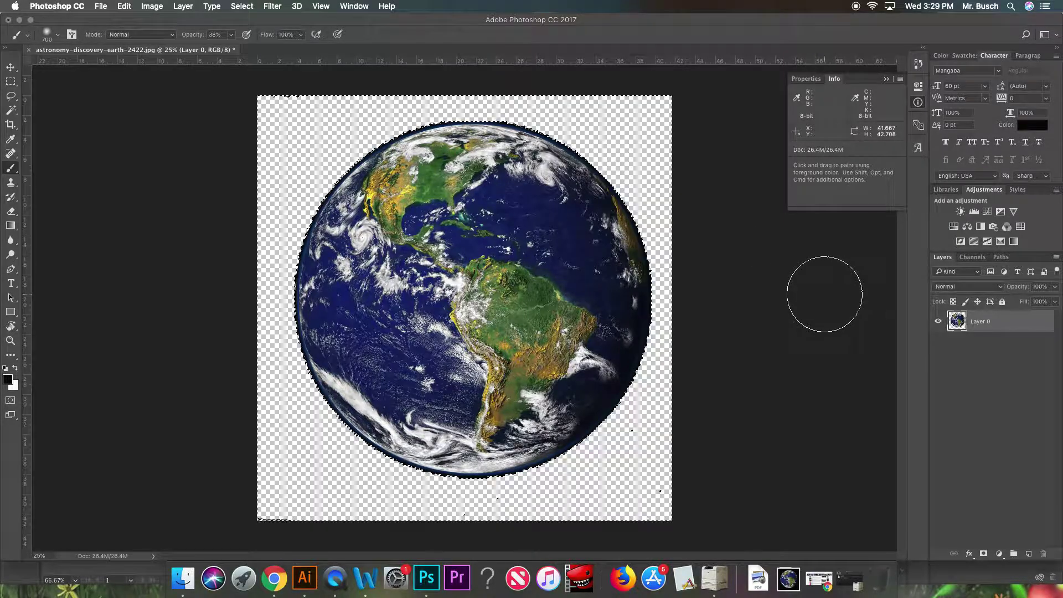
{"action": "key", "text": "super+d"}
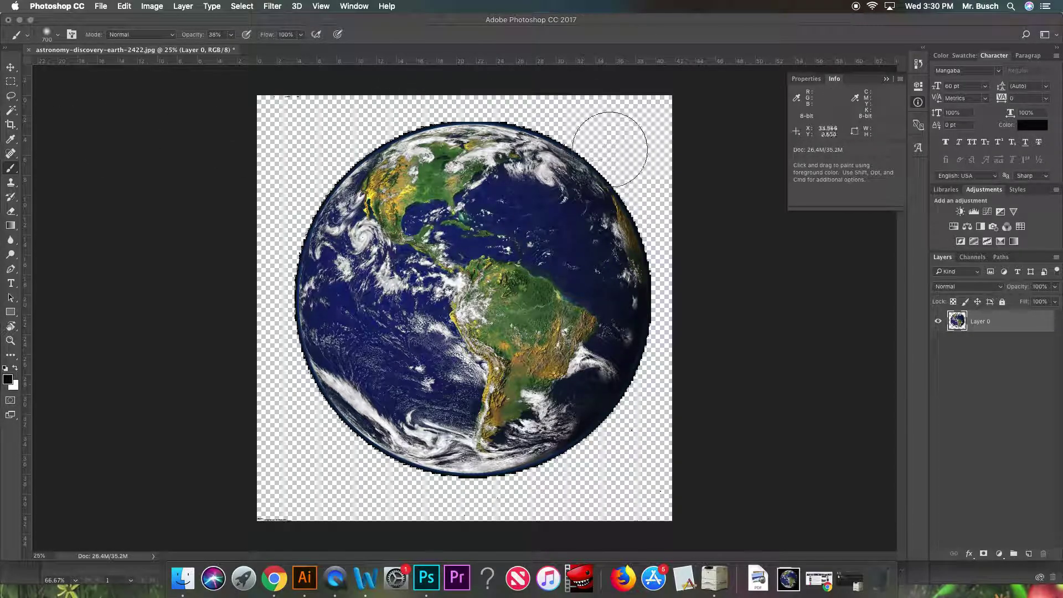
{"action": "left_click", "coordinate": [101, 6]}
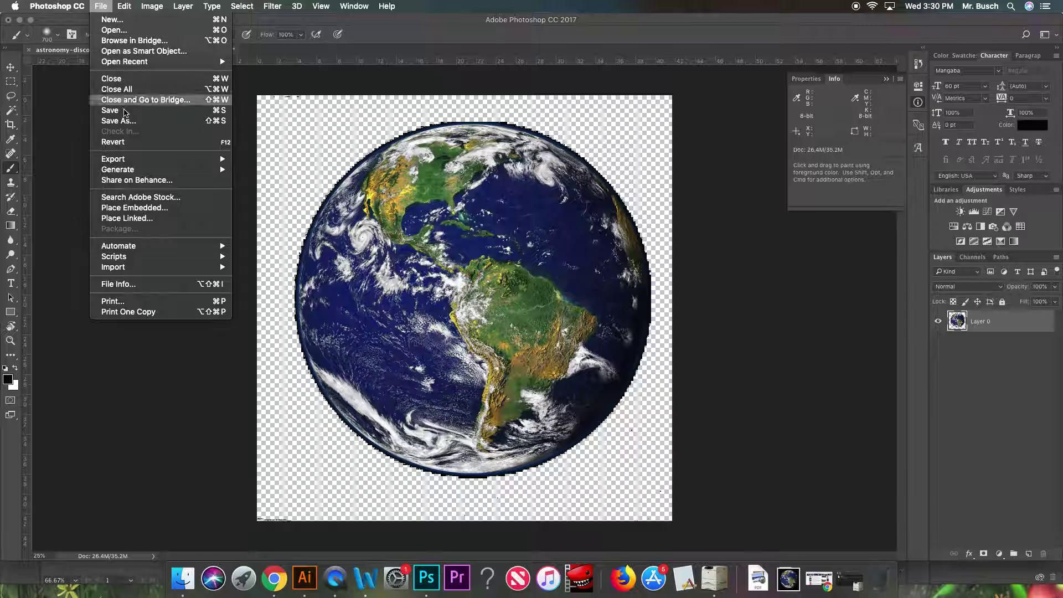
{"action": "left_click", "coordinate": [125, 121]}
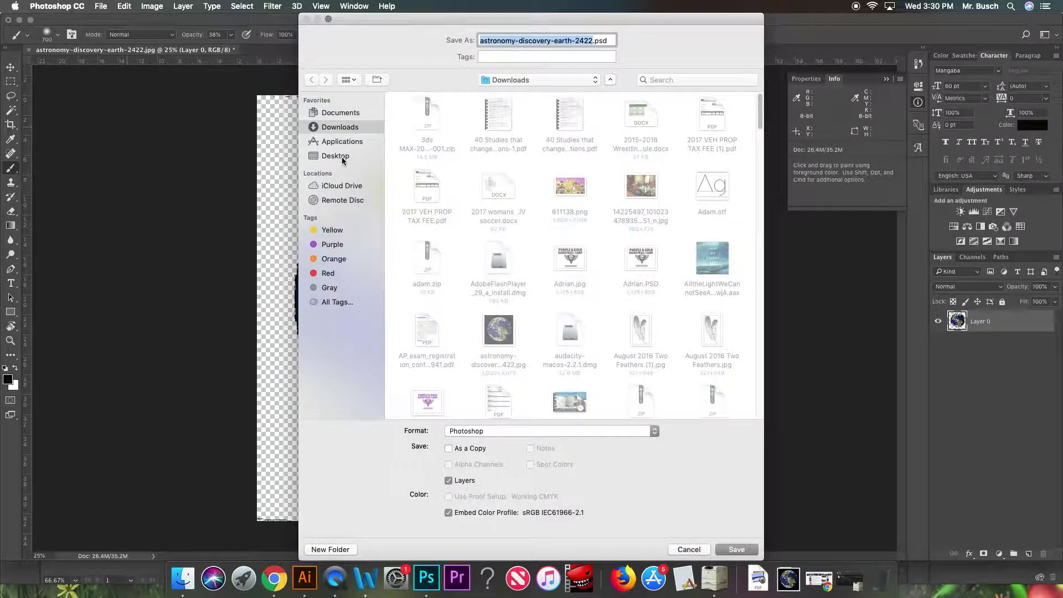
{"action": "left_click", "coordinate": [342, 159]}
{"action": "left_click", "coordinate": [535, 124]}
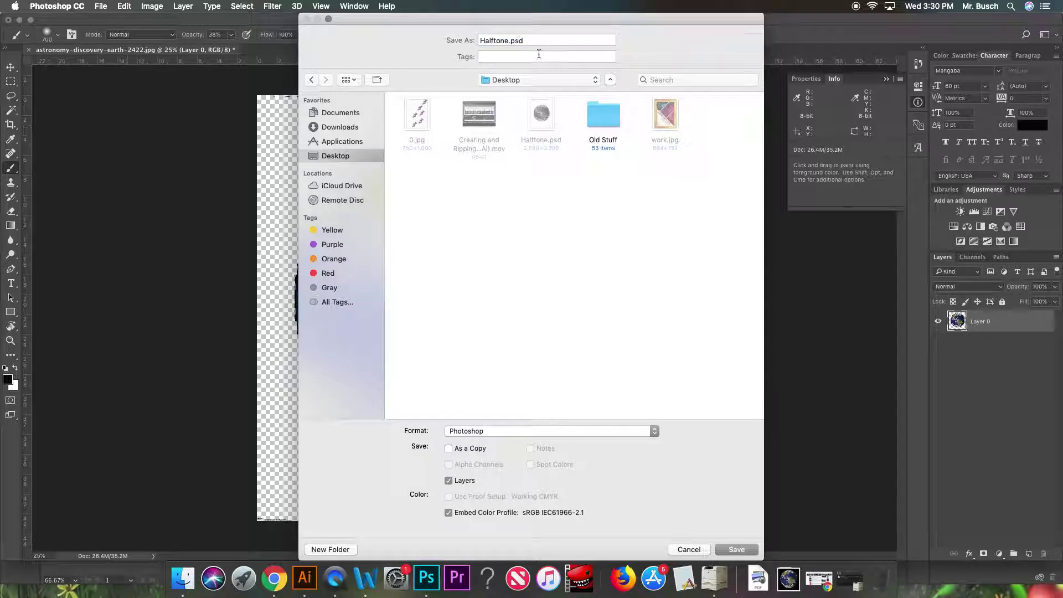
{"action": "left_click", "coordinate": [688, 549]}
- Convert the Earth image to Grayscale mode, discarding the color information
{"action": "left_click", "coordinate": [152, 6]}
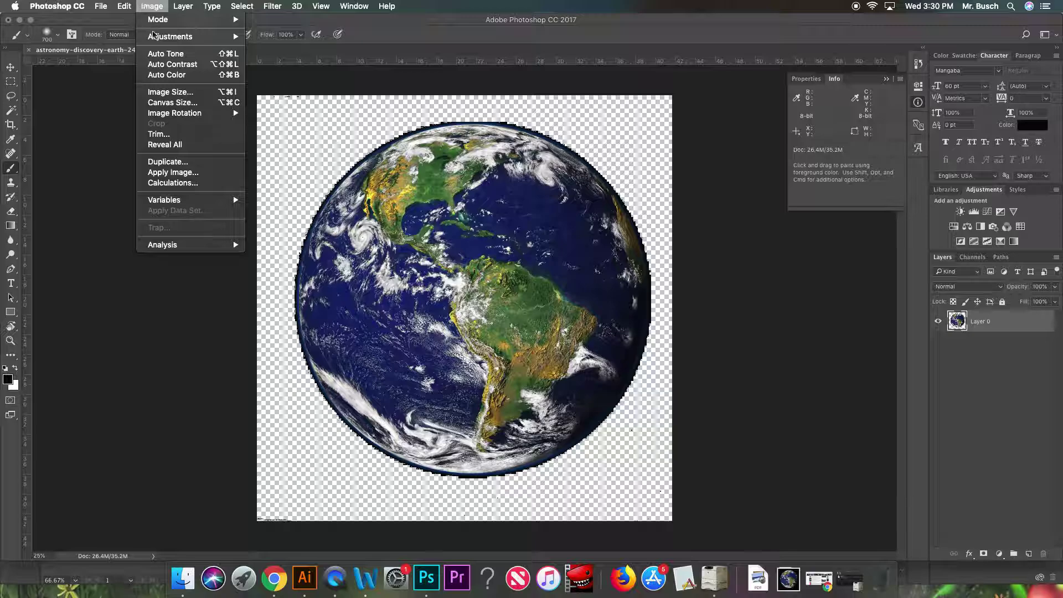
{"action": "mouse_move", "coordinate": [166, 19]}
{"action": "left_click", "coordinate": [314, 35]}
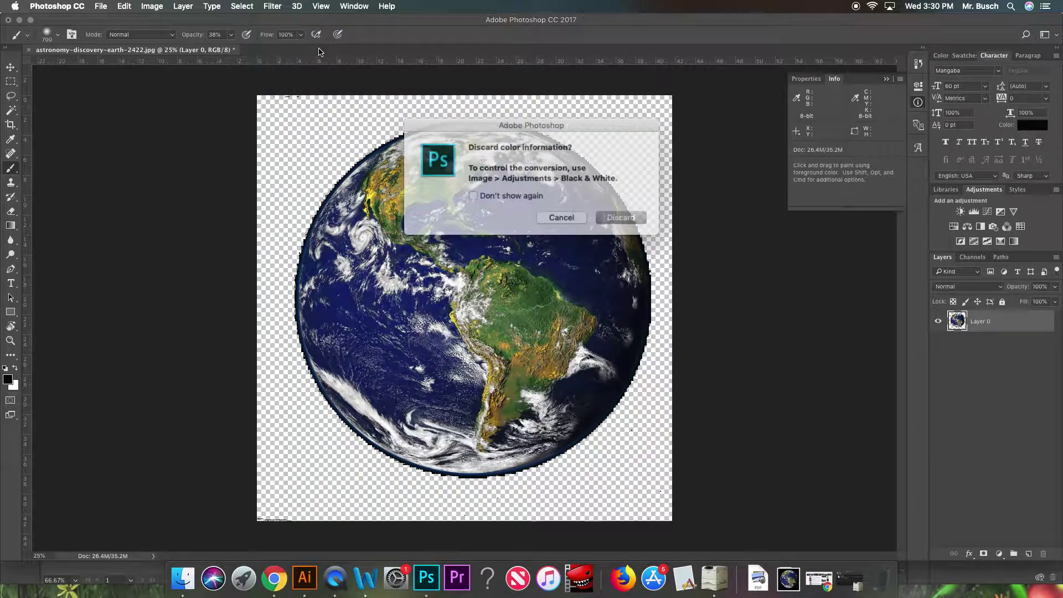
{"action": "left_click", "coordinate": [612, 211]}
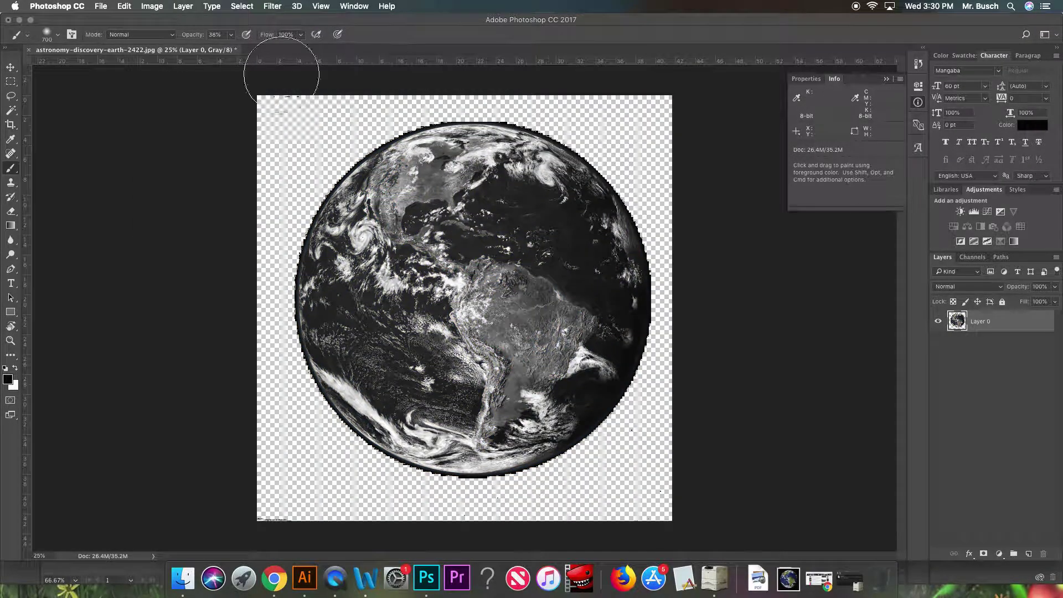
- Save the grayscale image to the Desktop as Halftone.psd, replacing the existing file and keeping Maximize Compatibility on
{"action": "left_click", "coordinate": [123, 6]}
{"action": "mouse_move", "coordinate": [103, 7]}
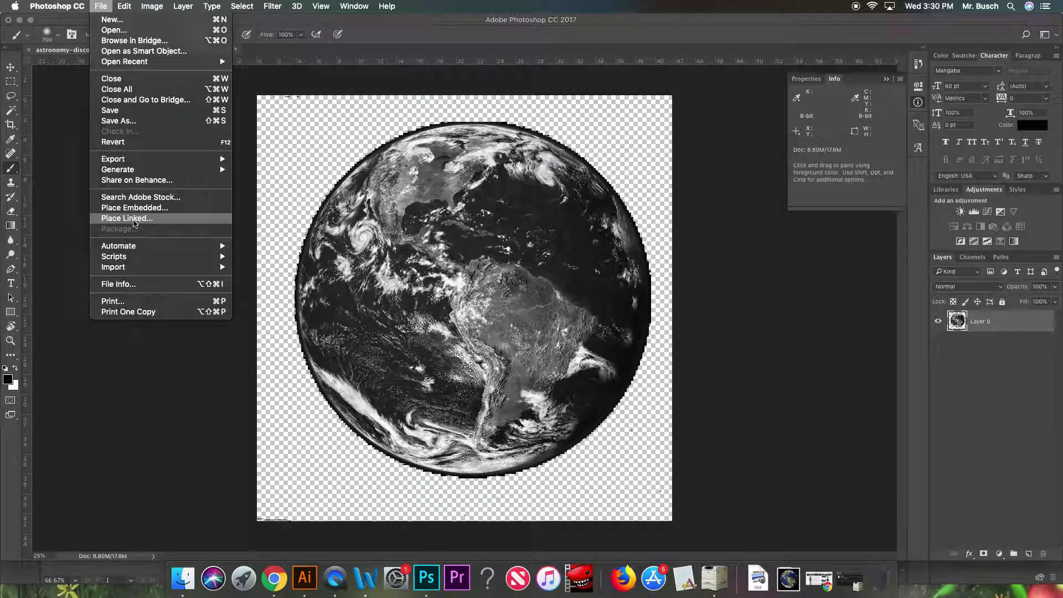
{"action": "left_click", "coordinate": [132, 120]}
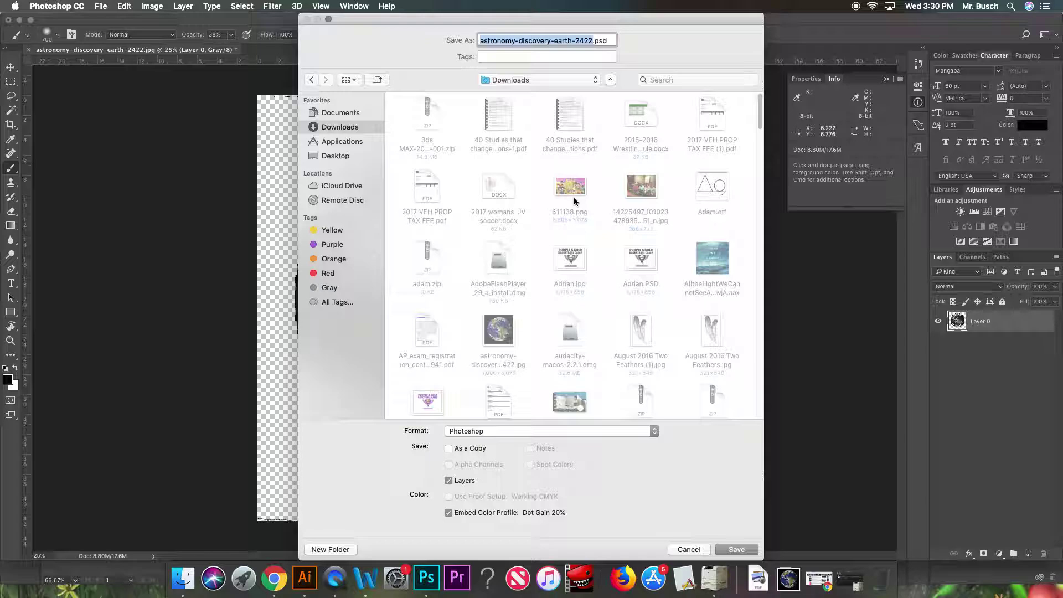
{"action": "left_click", "coordinate": [347, 156]}
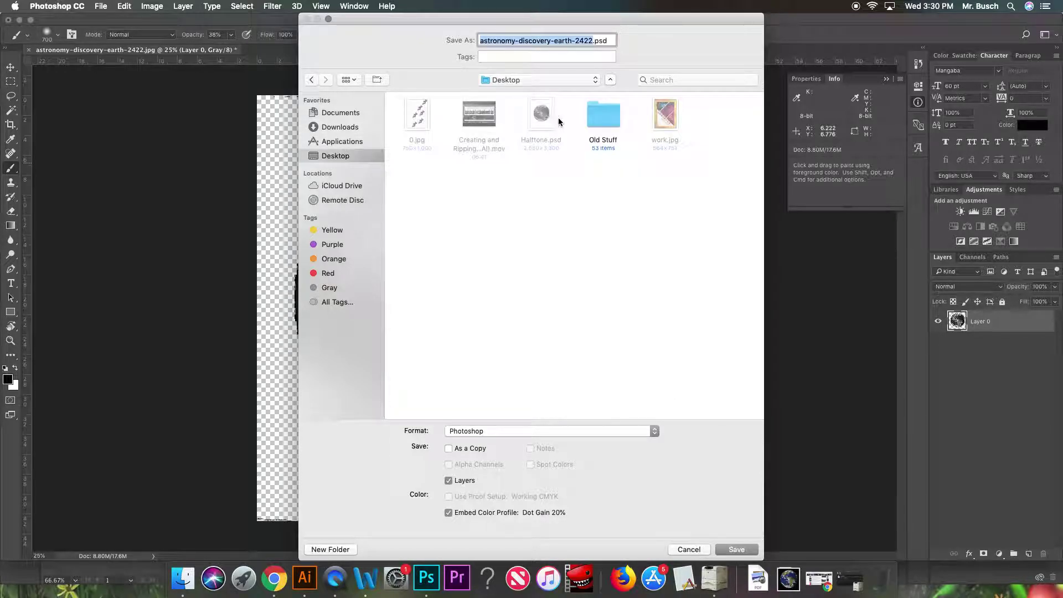
{"action": "left_click", "coordinate": [558, 118]}
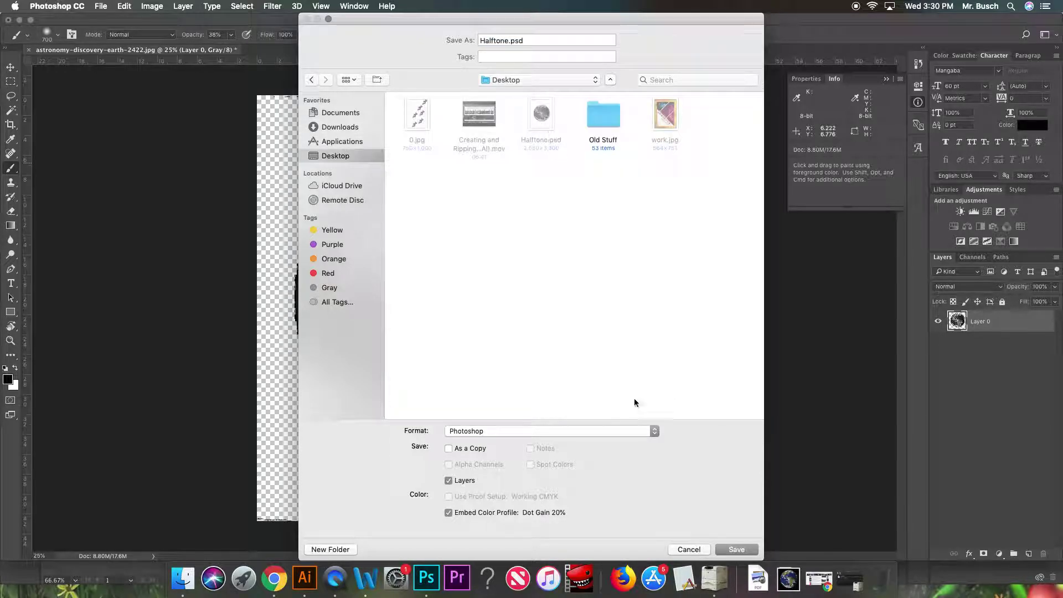
{"action": "left_click", "coordinate": [753, 552]}
{"action": "left_click", "coordinate": [600, 91]}
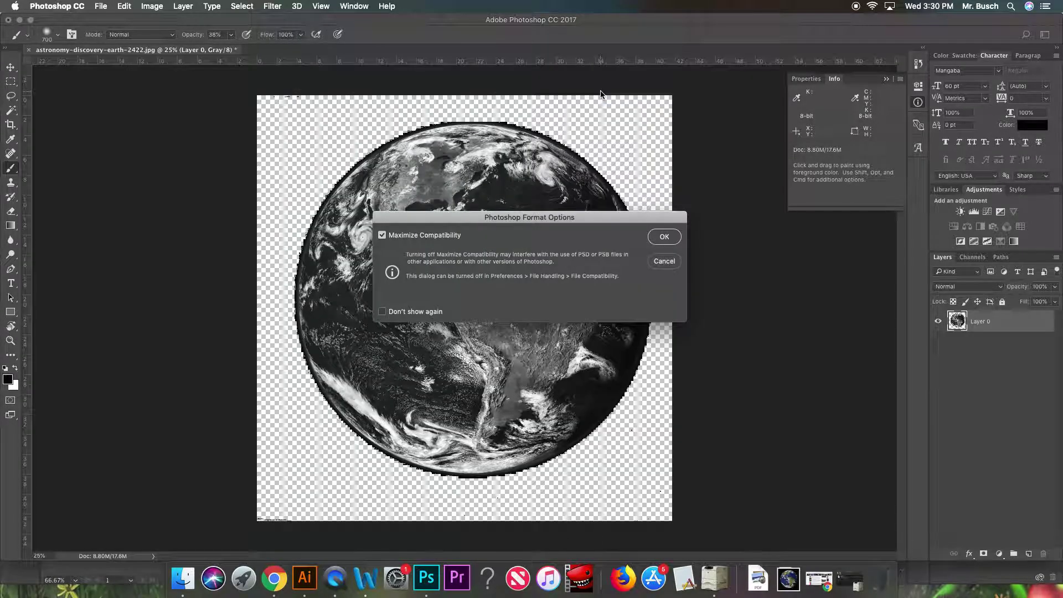
{"action": "left_click", "coordinate": [664, 237]}
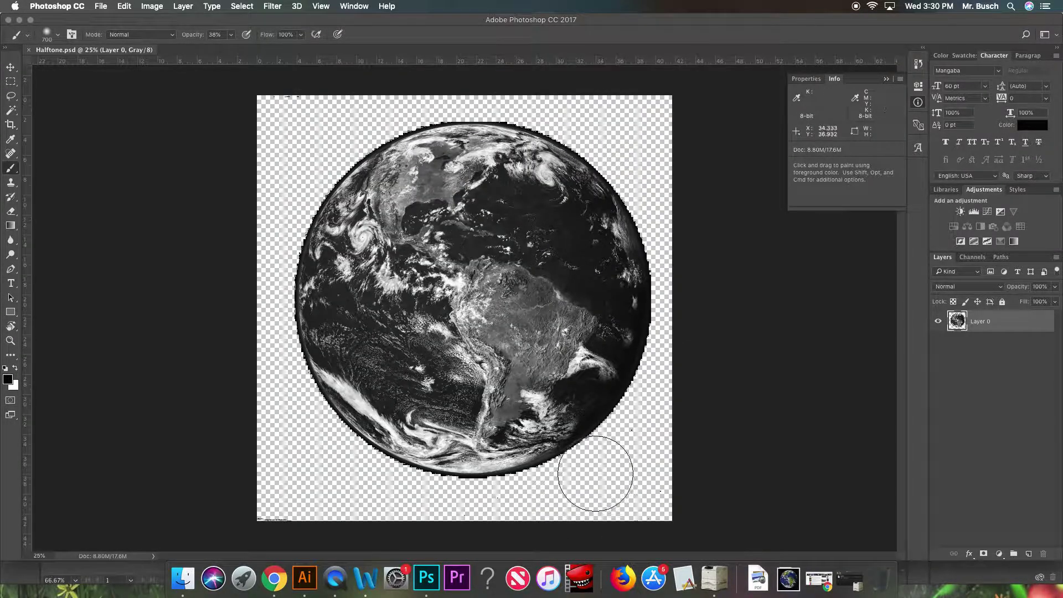
- Switch to Illustrator and update the modified Halftone.psd link in the open artwork
{"action": "left_click", "coordinate": [305, 578]}
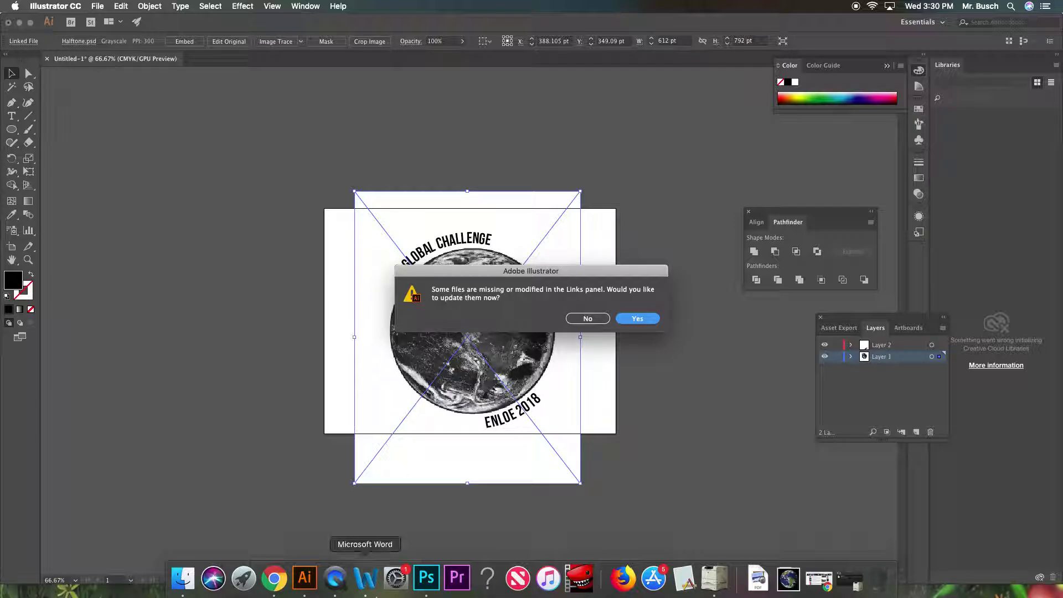
{"action": "left_click", "coordinate": [633, 319]}
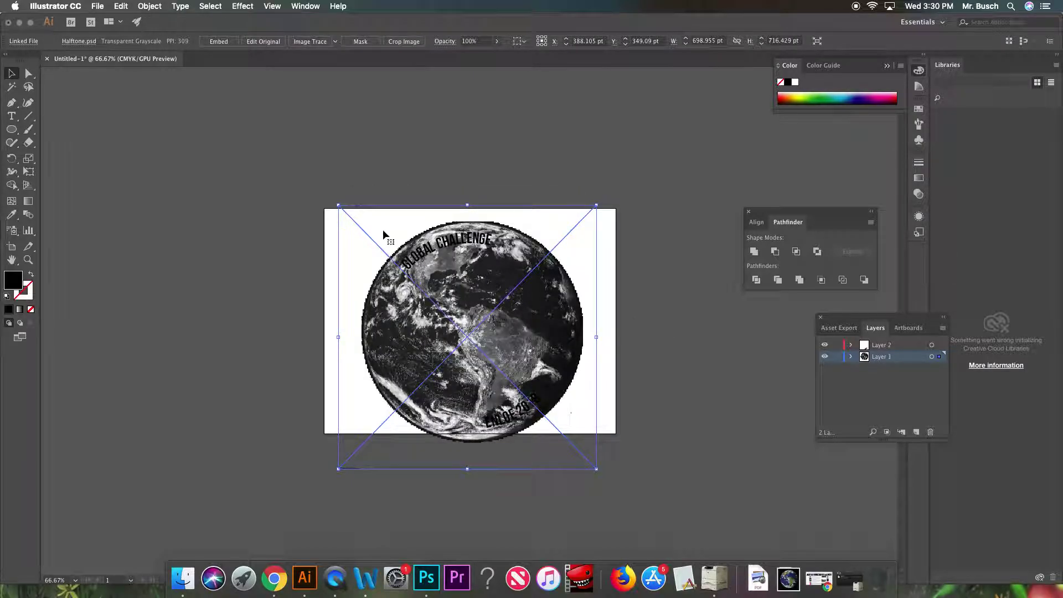
- Try to delete the old circular text paths over the Earth image
{"action": "left_click", "coordinate": [440, 248]}
{"action": "key", "text": "Delete"}
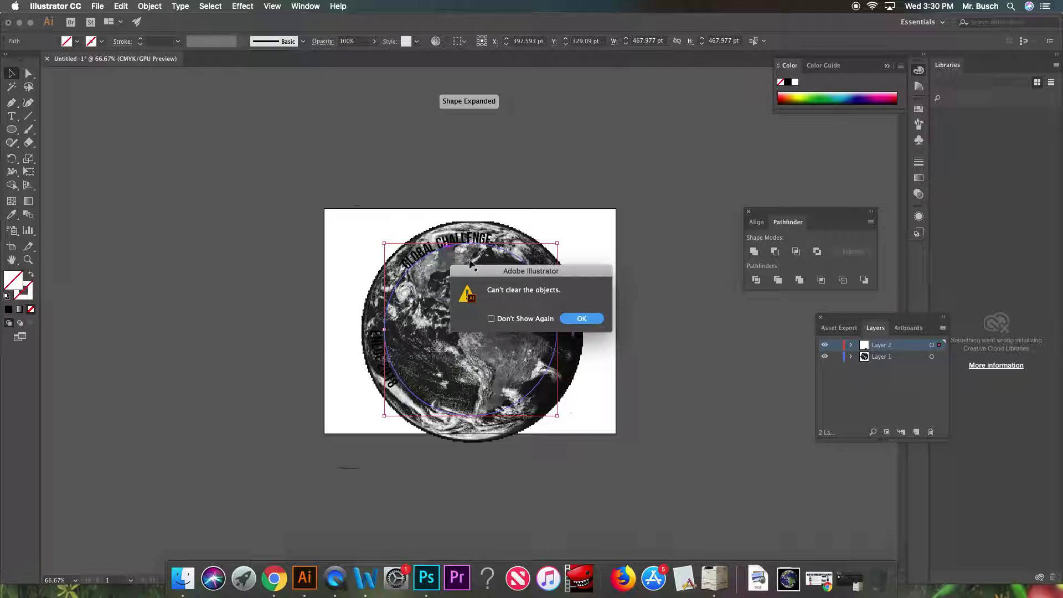
{"action": "left_click", "coordinate": [581, 319]}
{"action": "left_click", "coordinate": [459, 247]}
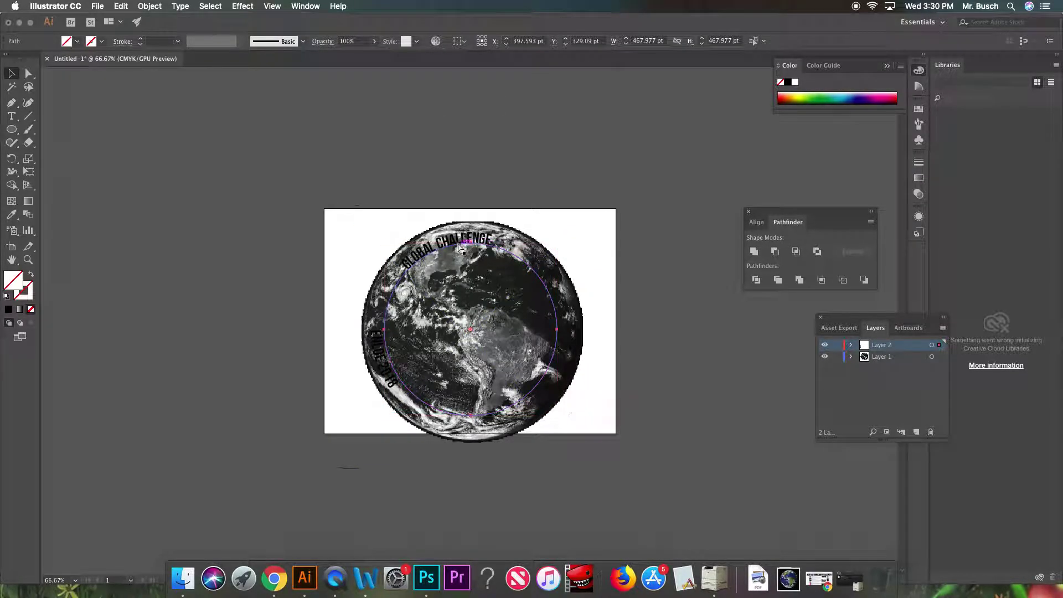
{"action": "left_click", "coordinate": [458, 246]}
{"action": "key", "text": "Delete"}
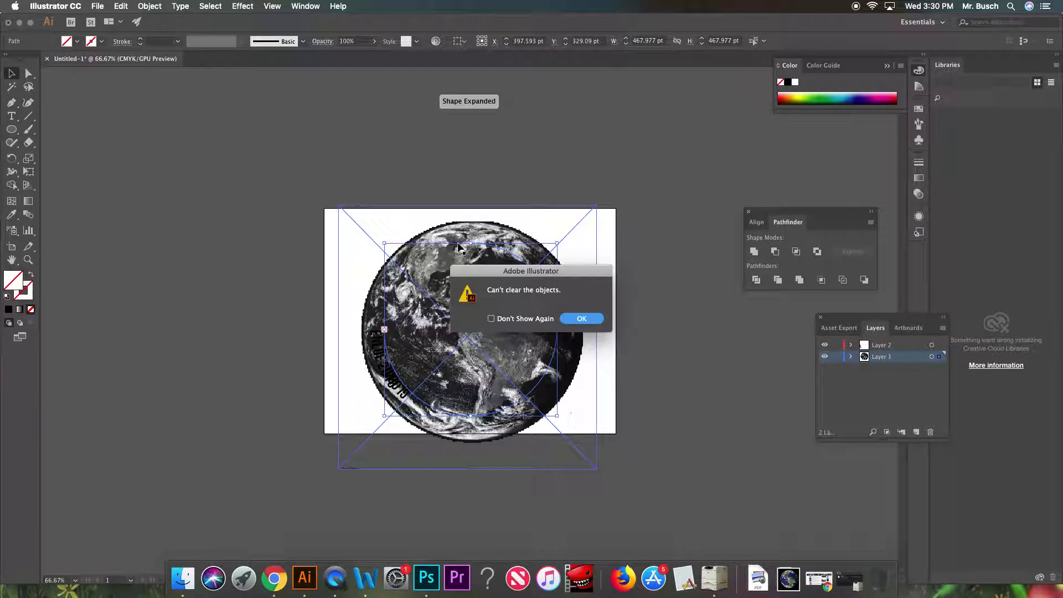
{"action": "left_click", "coordinate": [579, 318]}
- Scale the linked Earth image down to about 416 by 426 pt with Free Transform and shift it slightly up
{"action": "left_click", "coordinate": [233, 163]}
{"action": "left_click", "coordinate": [360, 216]}
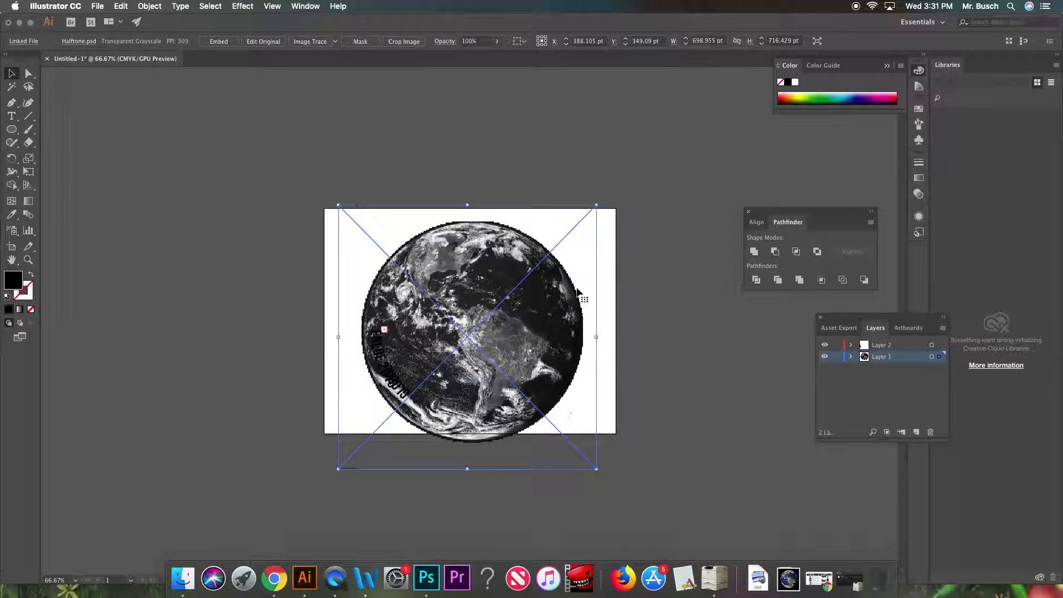
{"action": "left_click", "coordinate": [28, 172]}
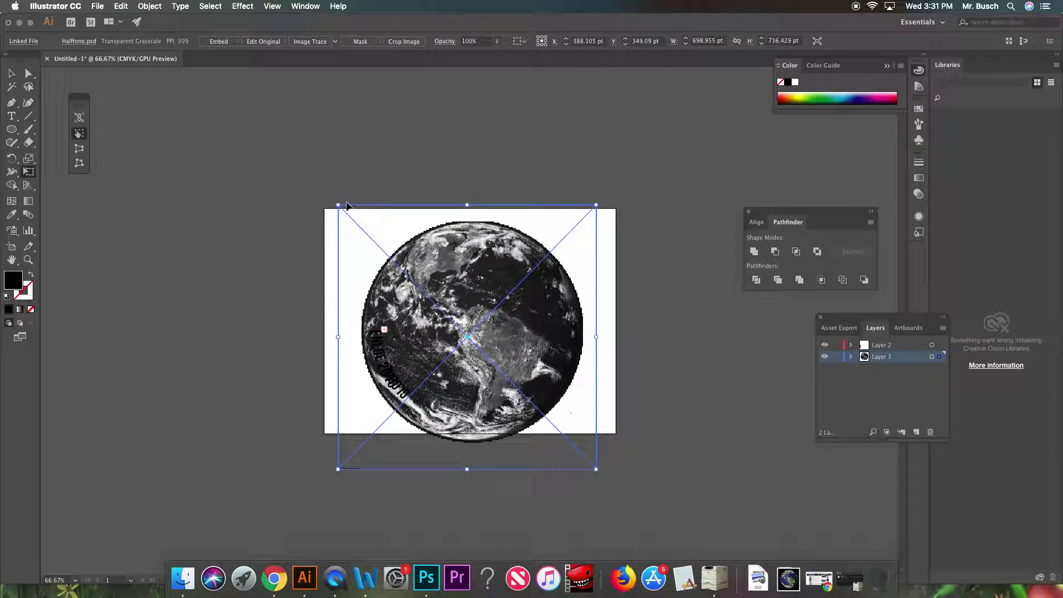
{"action": "left_click_drag", "start_coordinate": [339, 204], "coordinate": [390, 258]}
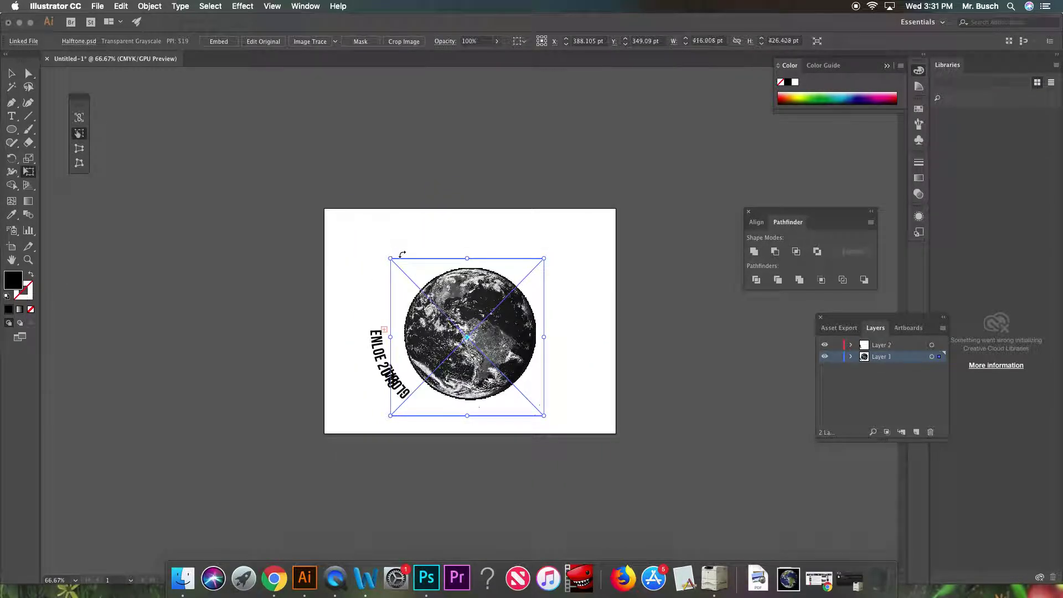
{"action": "left_click_drag", "start_coordinate": [497, 326], "coordinate": [490, 304]}
- Delete the old ENLOE 2018 and GLOBAL curved texts and reposition the Earth image slightly higher on the artboard
{"action": "left_click", "coordinate": [375, 350]}
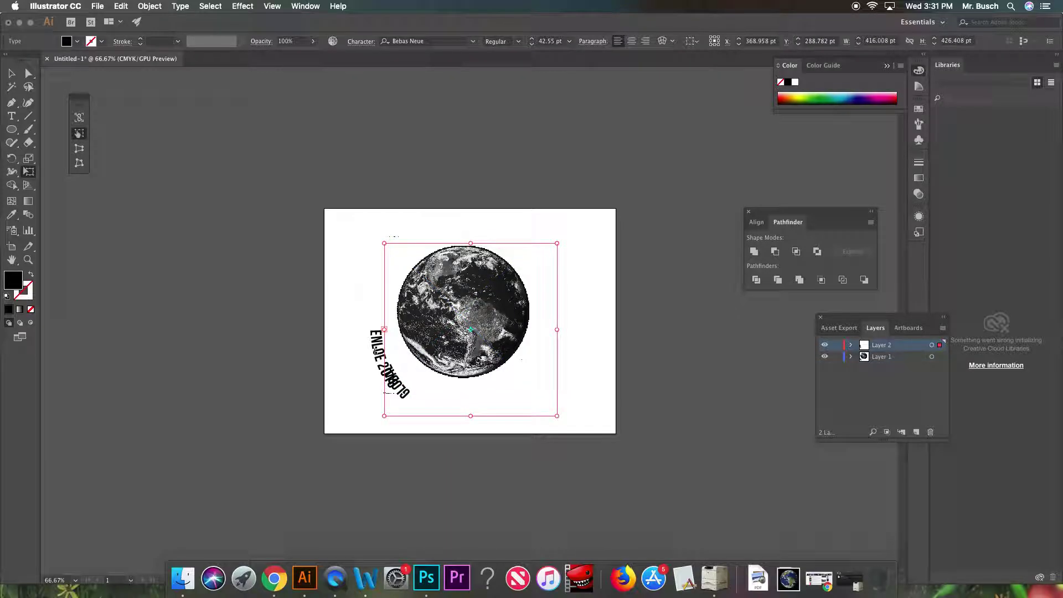
{"action": "key", "text": "Delete"}
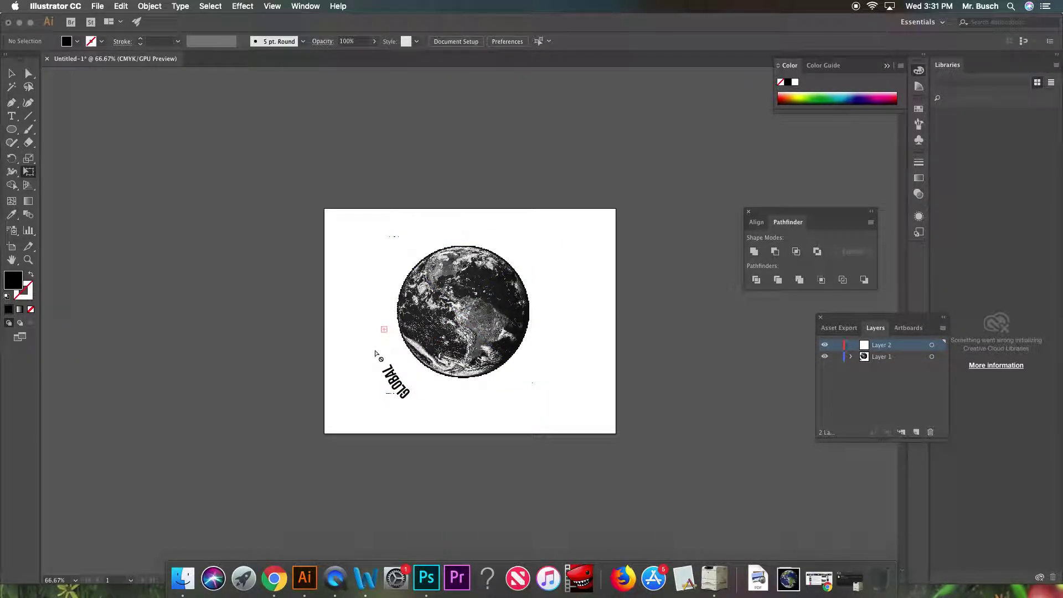
{"action": "left_click", "coordinate": [391, 375]}
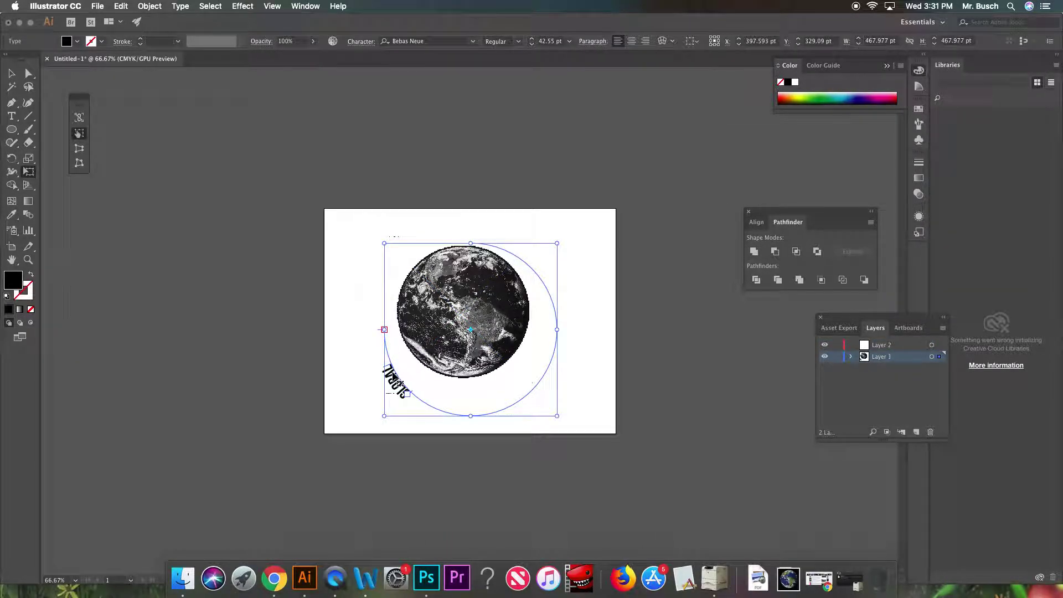
{"action": "key", "text": "super+z"}
{"action": "key", "text": "super+z"}
{"action": "key", "text": "shift+super+z"}
{"action": "key", "text": "shift+super+z"}
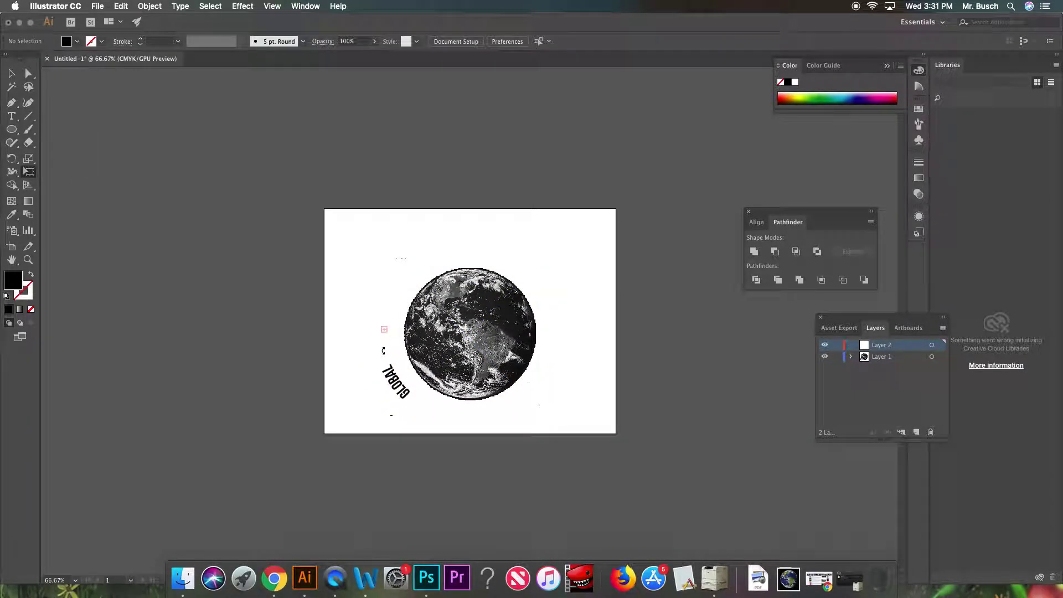
{"action": "left_click", "coordinate": [394, 379]}
{"action": "key", "text": "Delete"}
{"action": "left_click_drag", "start_coordinate": [540, 345], "coordinate": [539, 328]}
- Draw a circle about 439 pt in diameter around the Earth, with no fill and a black stroke
{"action": "left_click", "coordinate": [12, 130]}
{"action": "left_click_drag", "start_coordinate": [468, 317], "coordinate": [546, 386]}
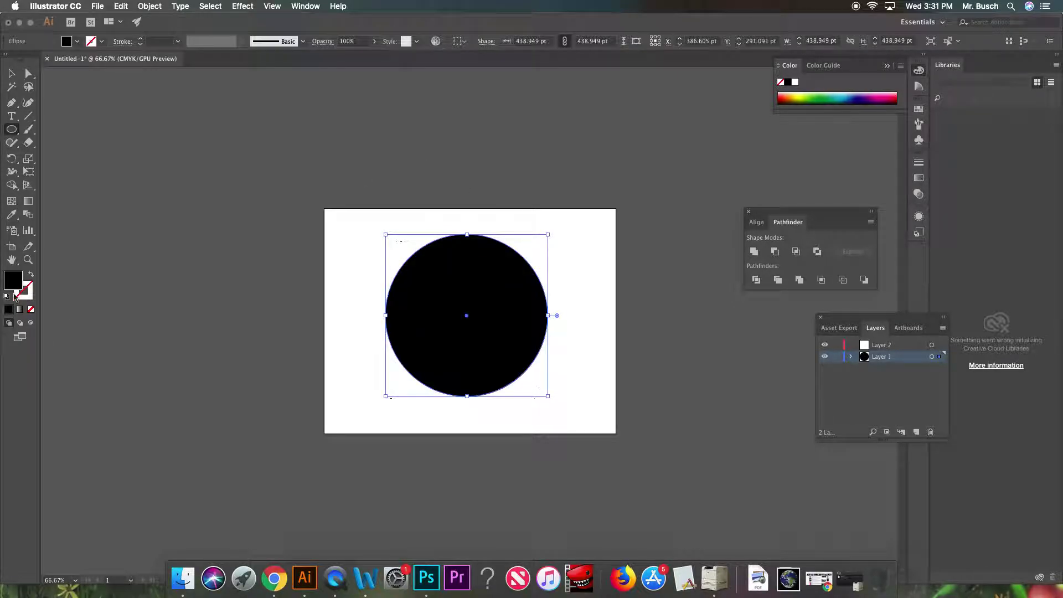
{"action": "left_click", "coordinate": [31, 273]}
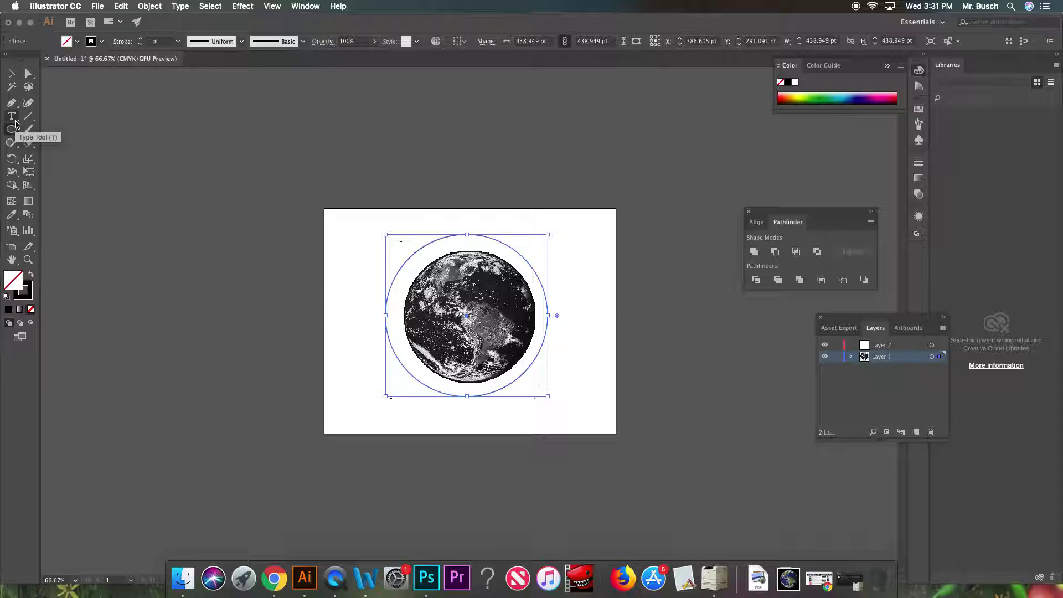
- Add the path text GLOBAL CHALLENGE 2018' along the circle and slide it around until it arches centrally above the Earth
{"action": "left_click", "coordinate": [15, 123]}
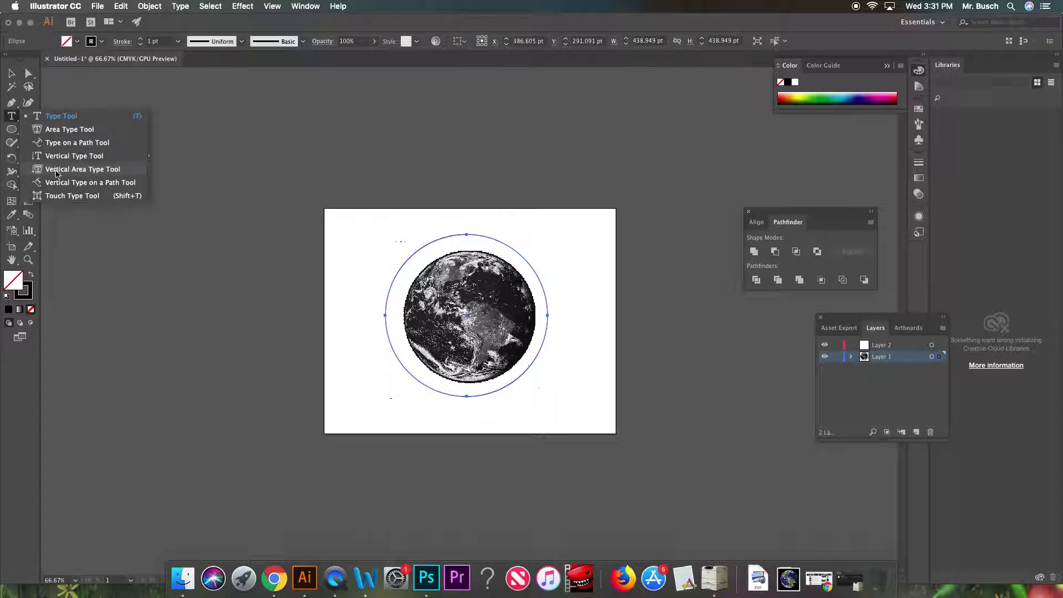
{"action": "left_click", "coordinate": [63, 142]}
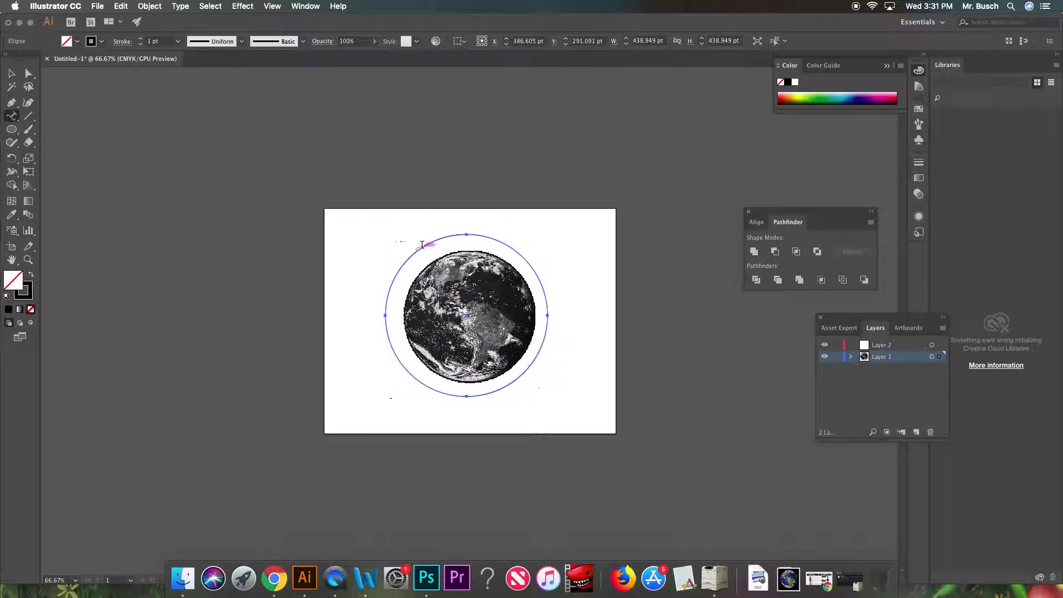
{"action": "left_click", "coordinate": [418, 247]}
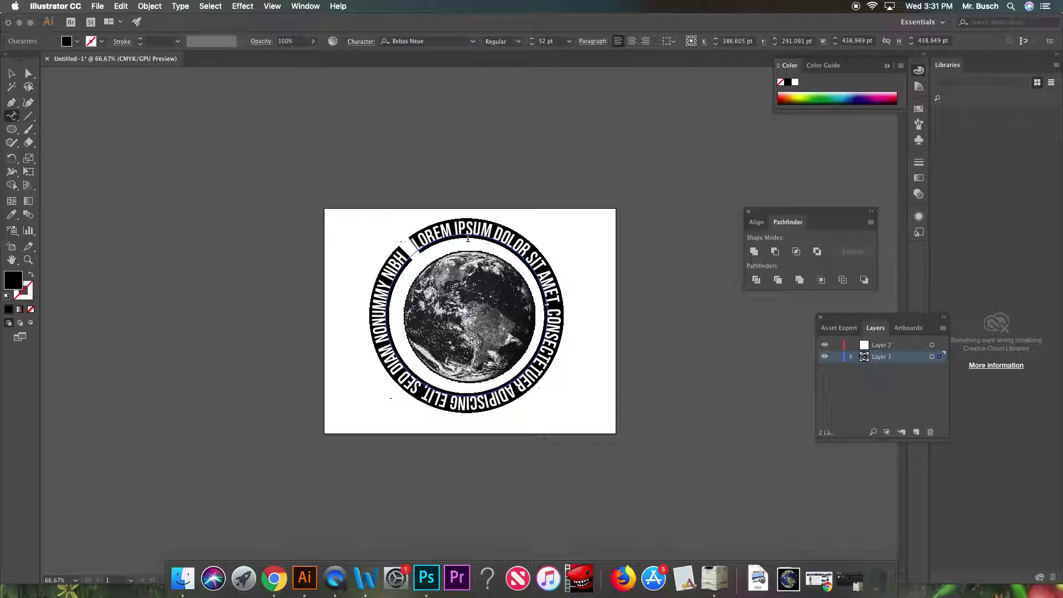
{"action": "type", "text": "GLOBAL CHALLENGE 2018"}
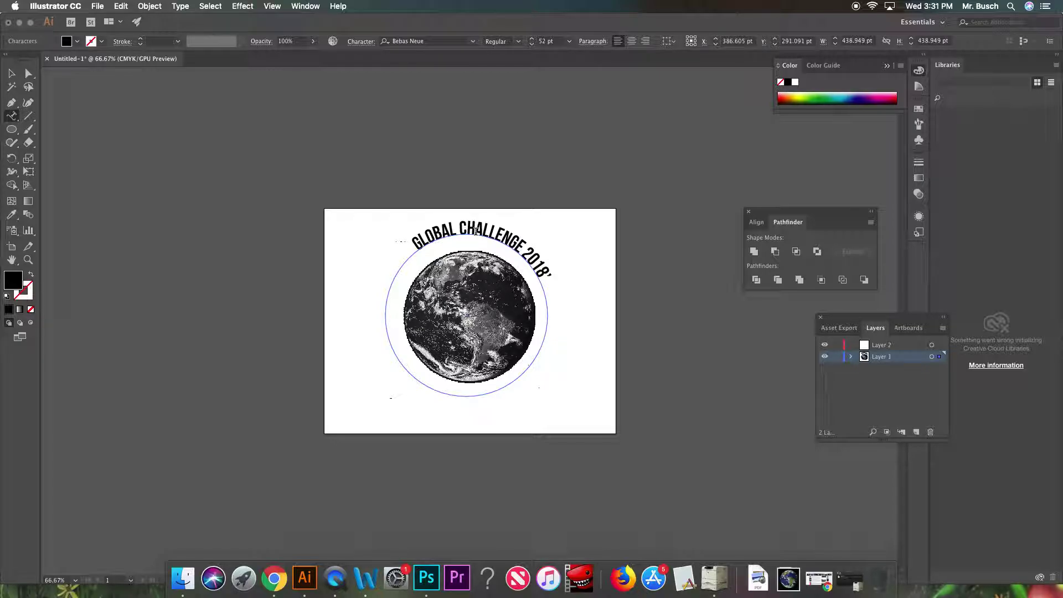
{"action": "key", "text": "Escape"}
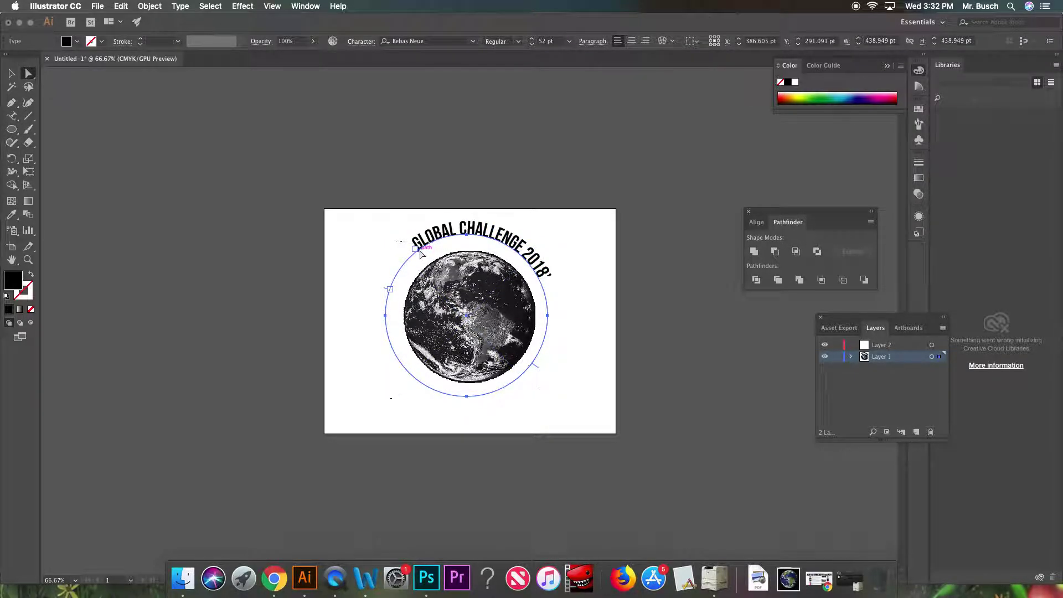
{"action": "left_click_drag", "start_coordinate": [419, 253], "coordinate": [405, 284]}
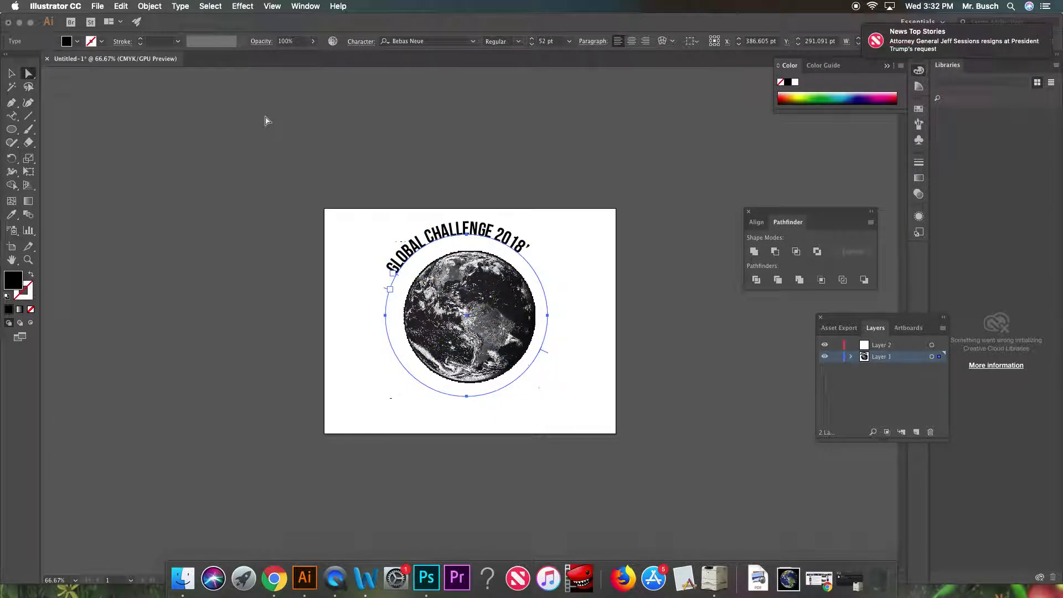
- Scale the text circle down to about 403 pt and nudge it down and sideways to fit evenly around the Earth
{"action": "key", "text": "v"}
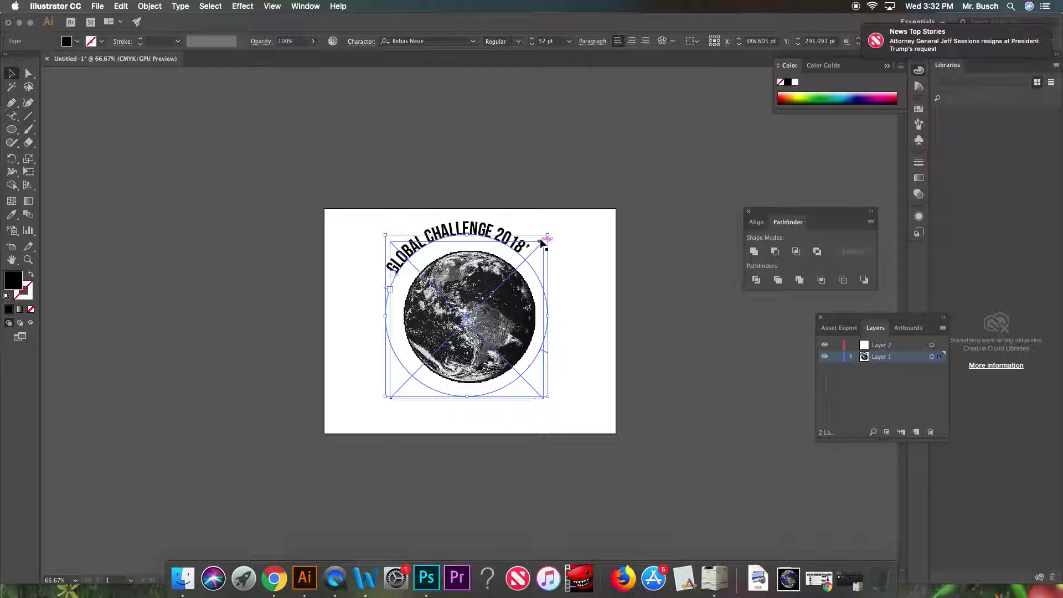
{"action": "left_click_drag", "start_coordinate": [548, 237], "coordinate": [541, 243]}
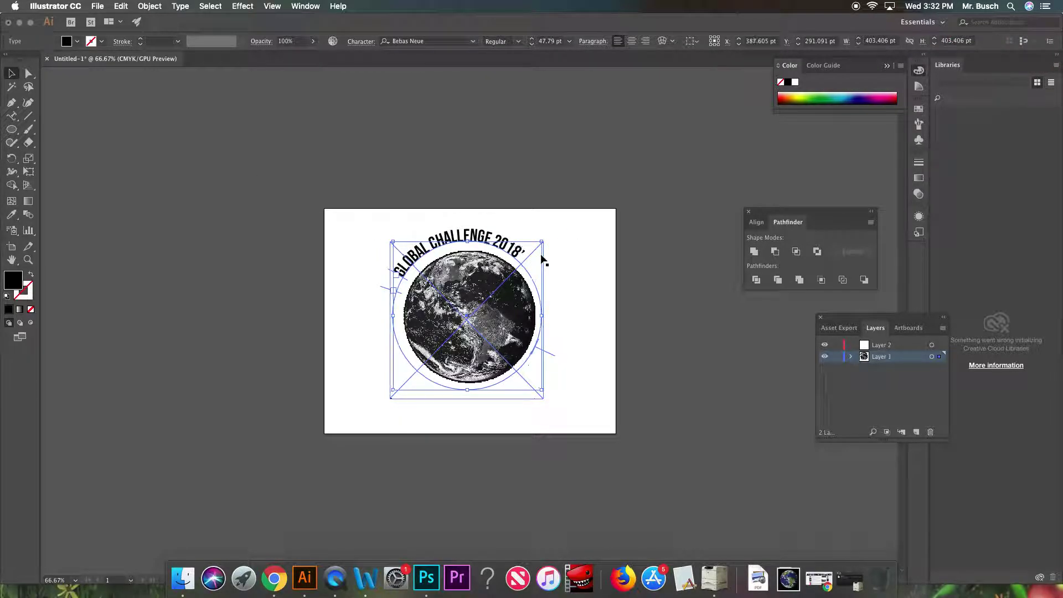
{"action": "key", "text": "shift+Down"}
{"action": "key", "text": "Right"}
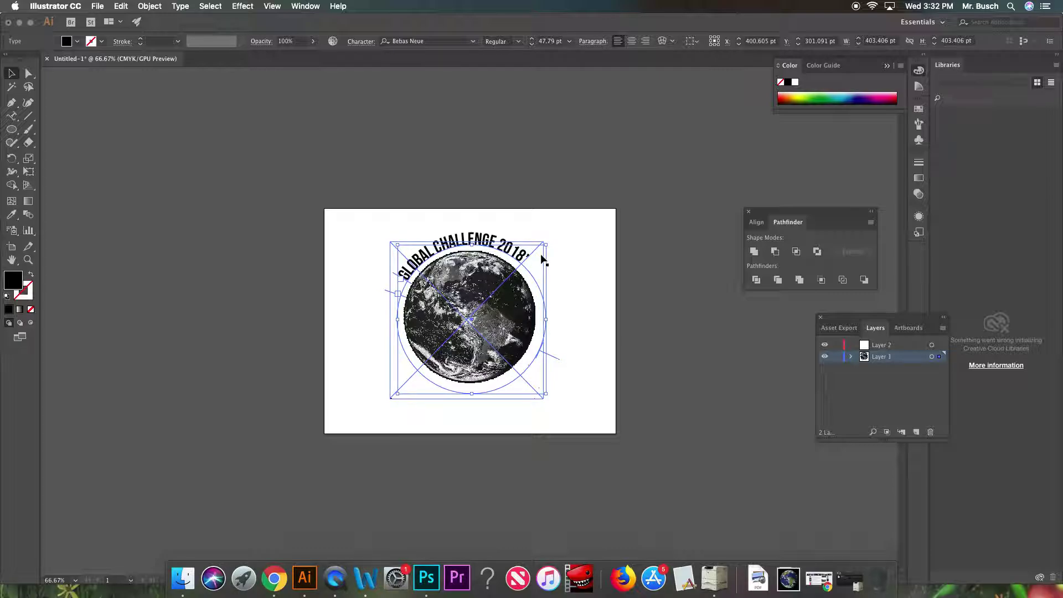
{"action": "key", "text": "Right"}
{"action": "key", "text": "Right"}
{"action": "key", "text": "Right"}
{"action": "key", "text": "Down"}
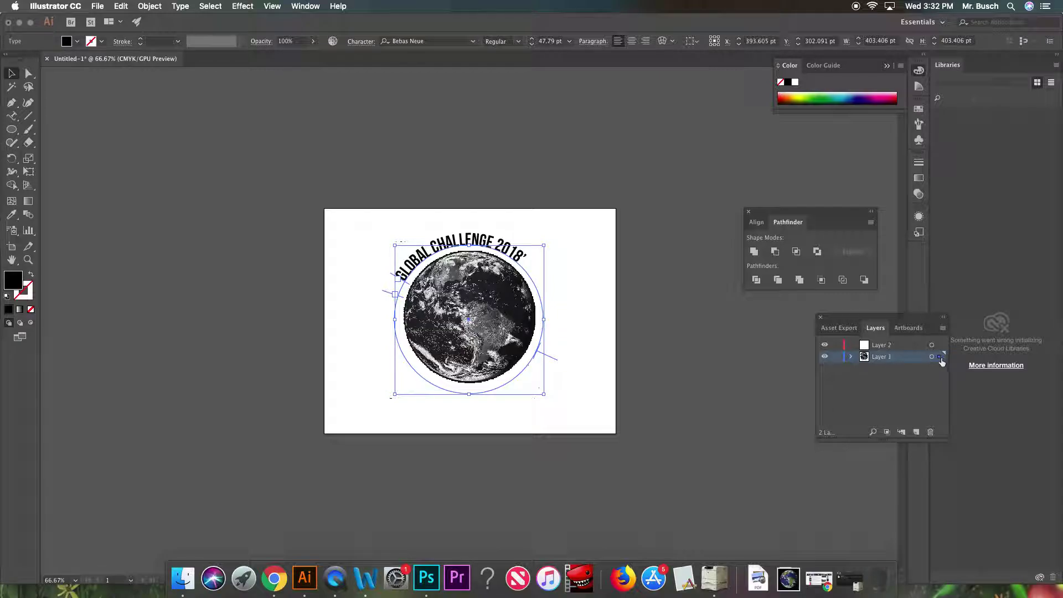
- Move the curved text to Layer 2 and hide Layer 1
{"action": "left_click_drag", "start_coordinate": [941, 359], "coordinate": [939, 347]}
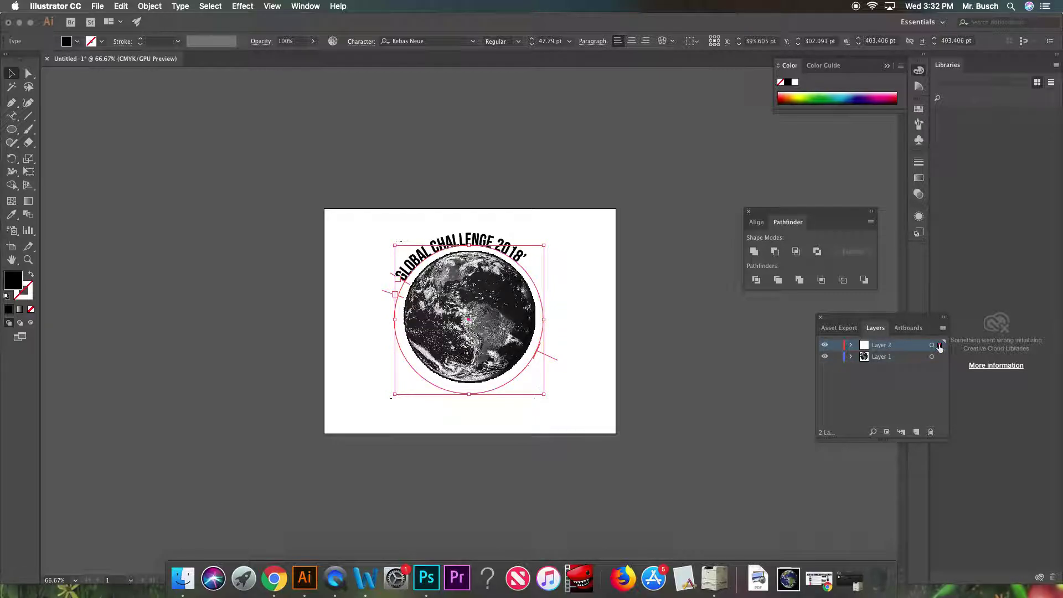
{"action": "left_click", "coordinate": [824, 346]}
{"action": "left_click", "coordinate": [825, 345]}
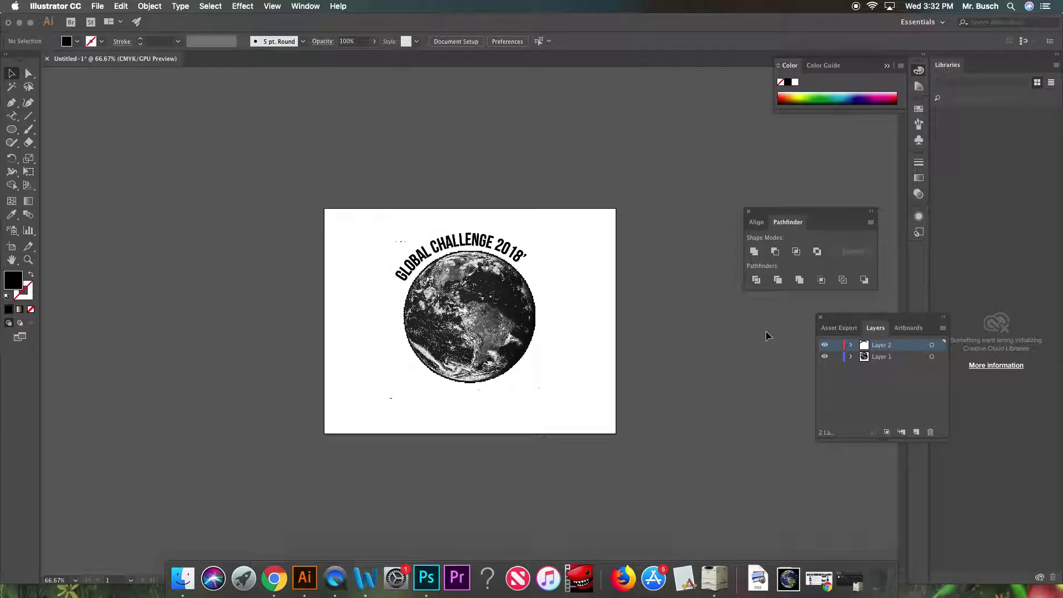
{"action": "left_click", "coordinate": [825, 356]}
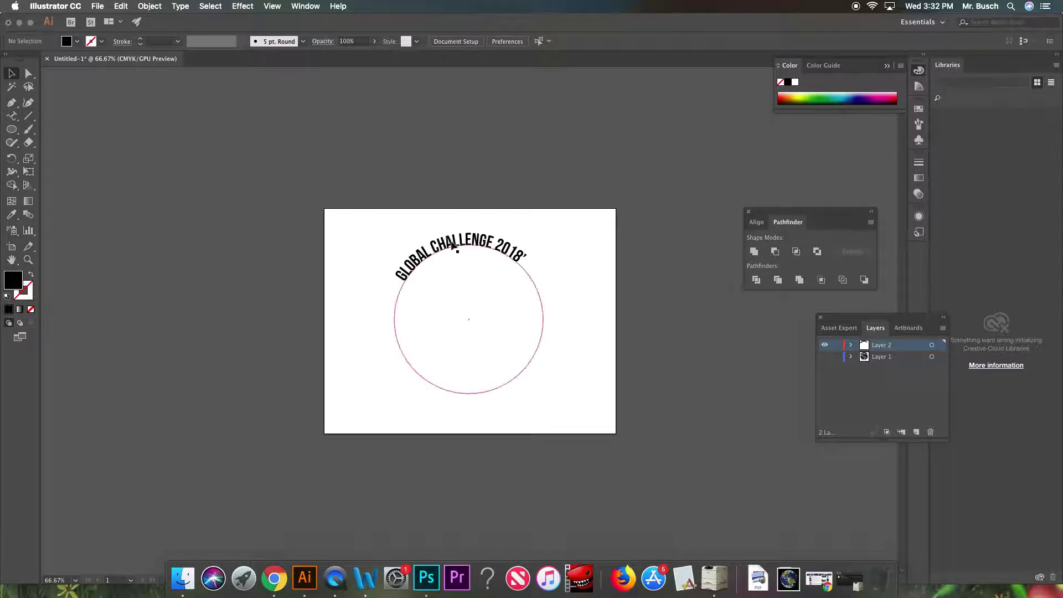
- Flip the curved text to the other side of its path and align it to the path by Ascender
{"action": "double_click", "coordinate": [453, 245]}
{"action": "key", "text": "super+a"}
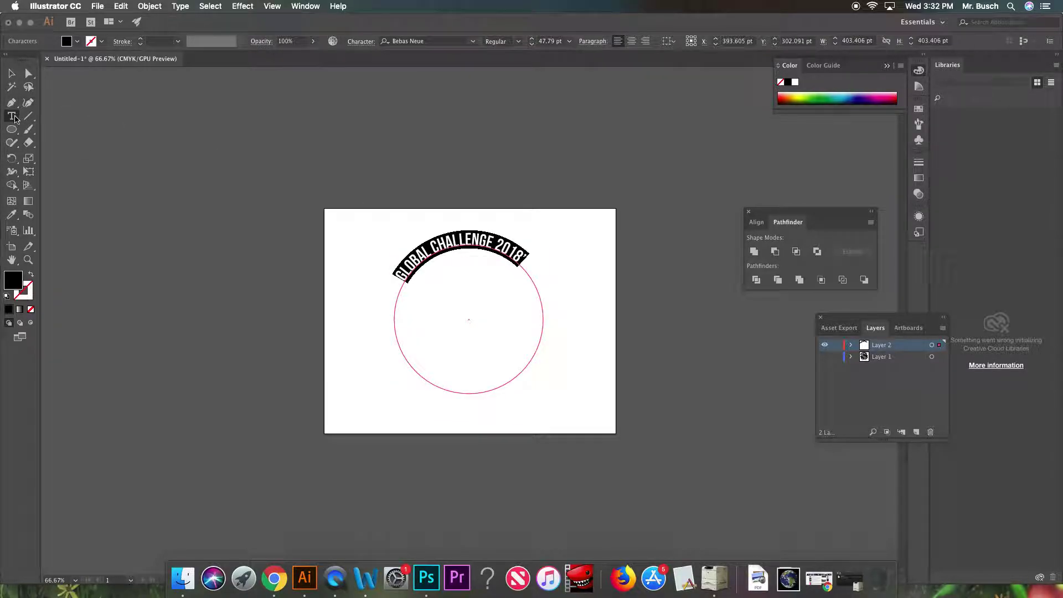
{"action": "left_click", "coordinate": [15, 118]}
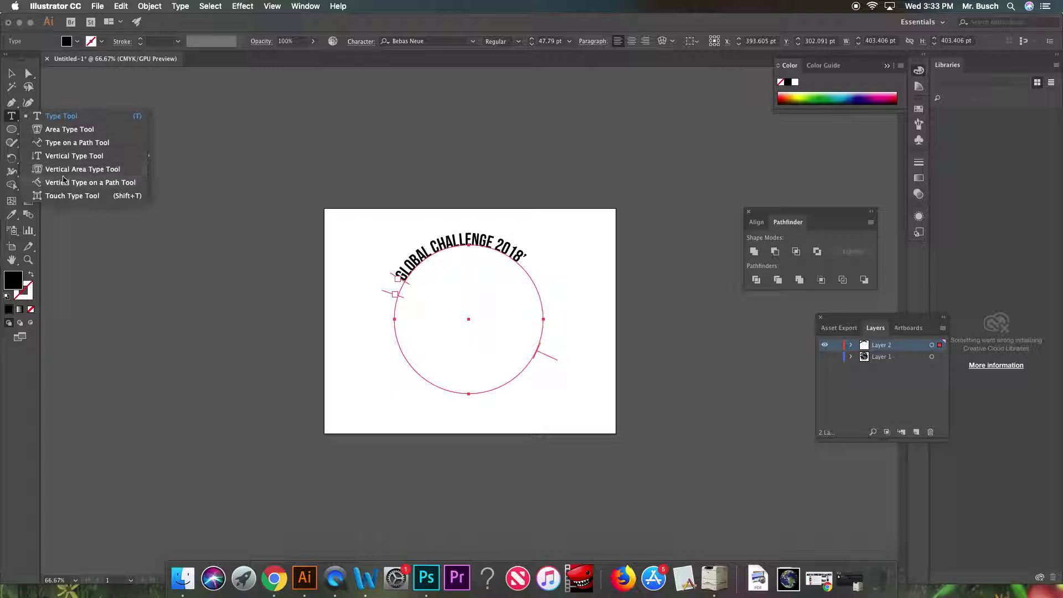
{"action": "left_click", "coordinate": [75, 142]}
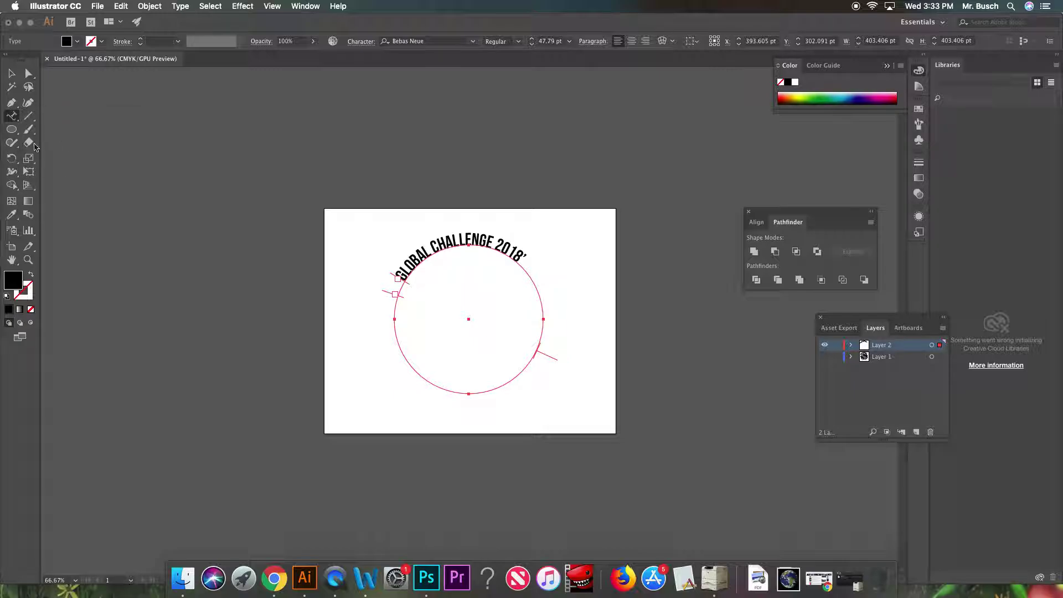
{"action": "double_click", "coordinate": [13, 118]}
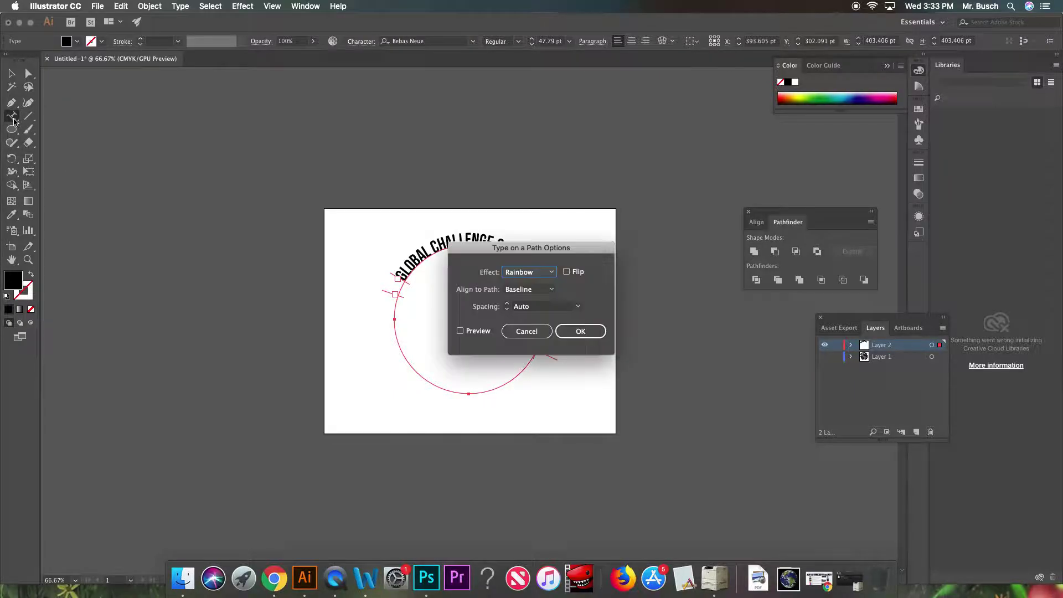
{"action": "left_click", "coordinate": [566, 272]}
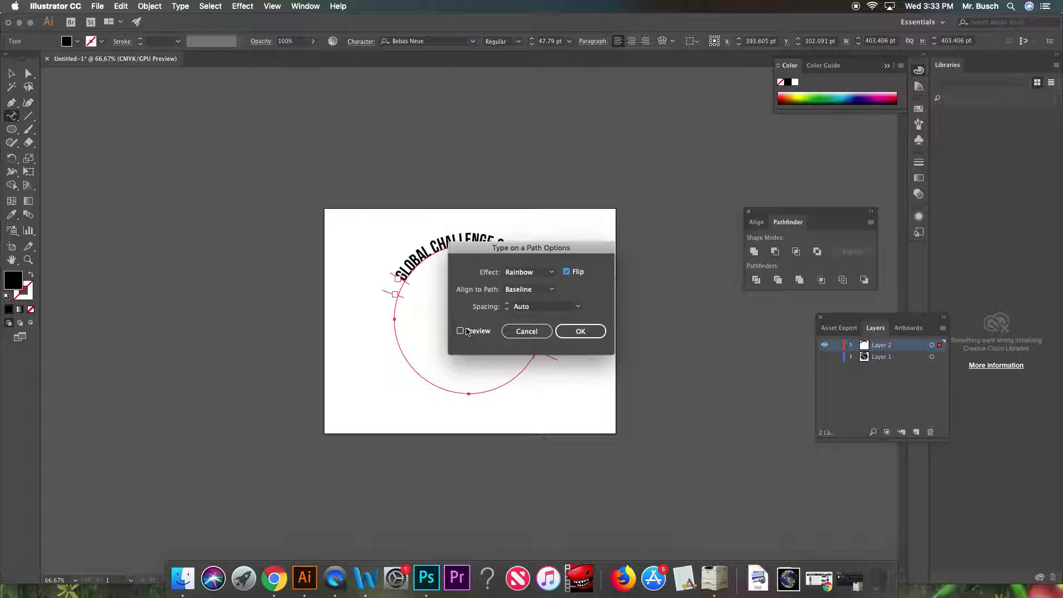
{"action": "left_click", "coordinate": [466, 331]}
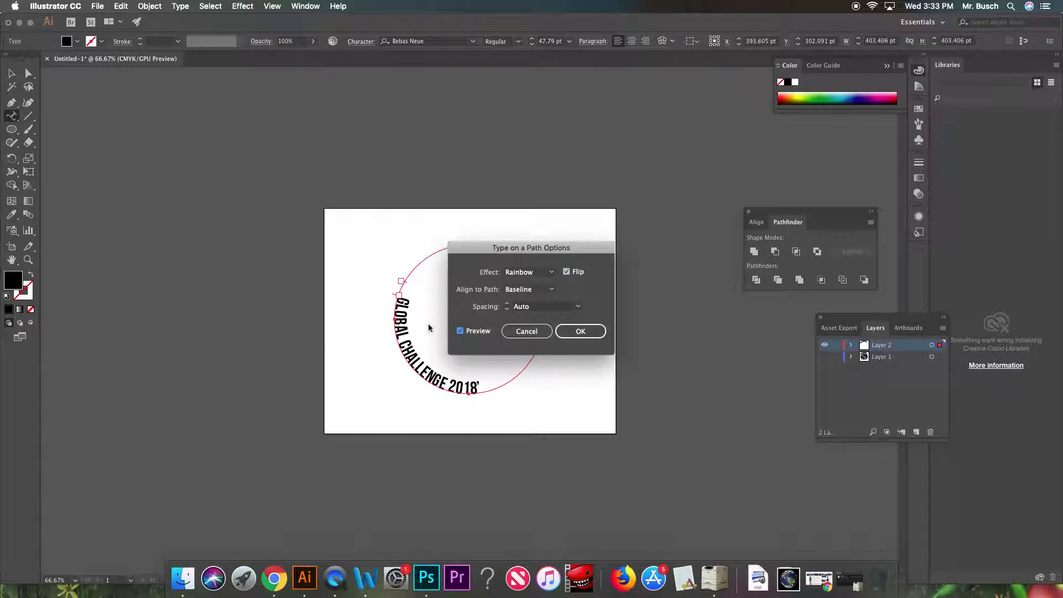
{"action": "left_click", "coordinate": [520, 289]}
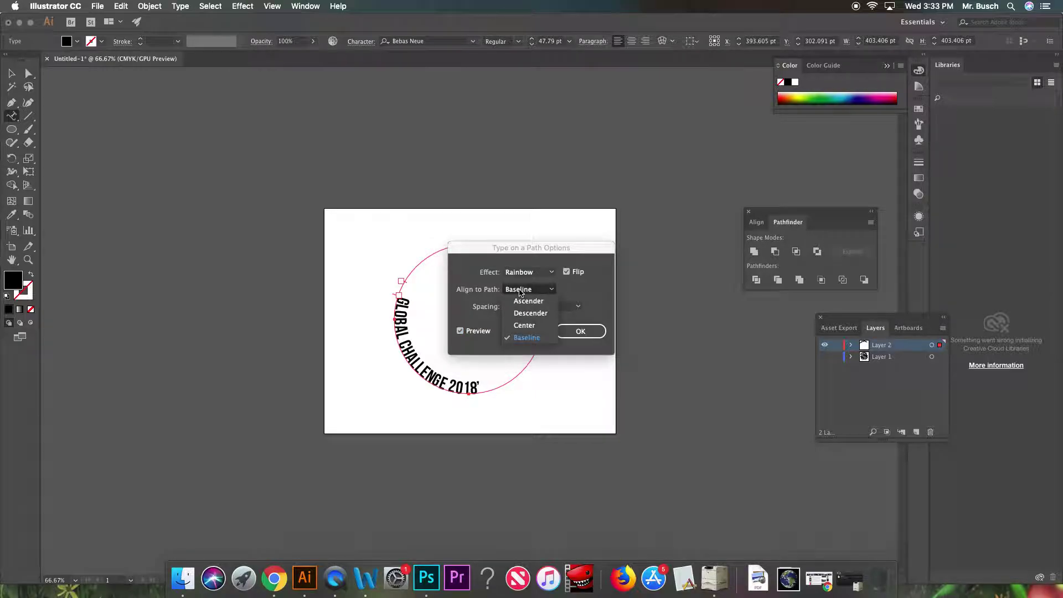
{"action": "left_click", "coordinate": [527, 301]}
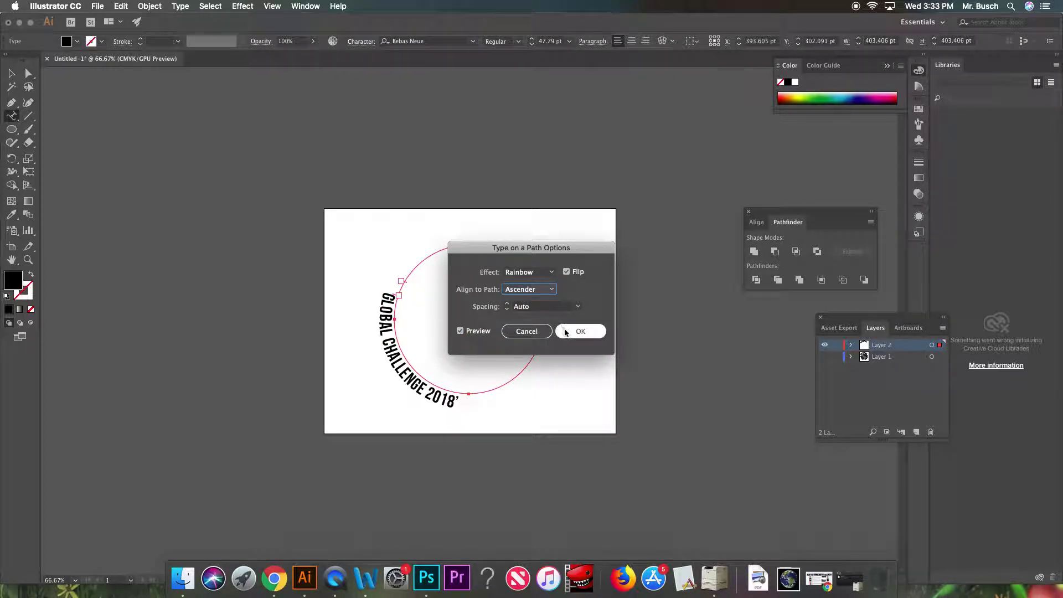
{"action": "left_click", "coordinate": [565, 332]}
- Slide the flipped curved text to the underside of its circle and replace its wording with ENLOE GRAPHICS
{"action": "left_click", "coordinate": [28, 73]}
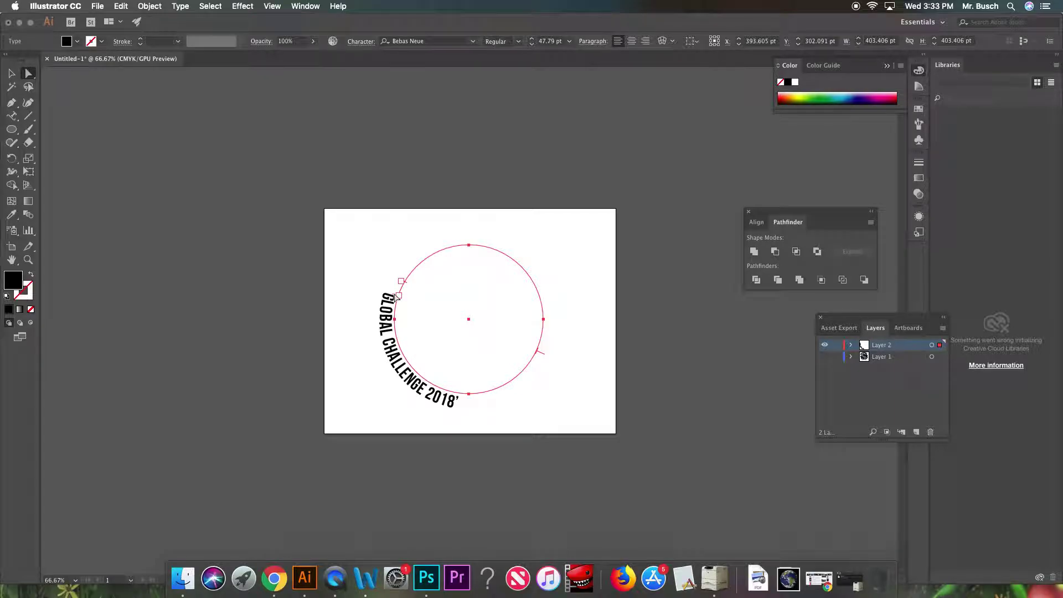
{"action": "left_click_drag", "start_coordinate": [396, 296], "coordinate": [452, 372]}
{"action": "triple_click", "coordinate": [480, 405]}
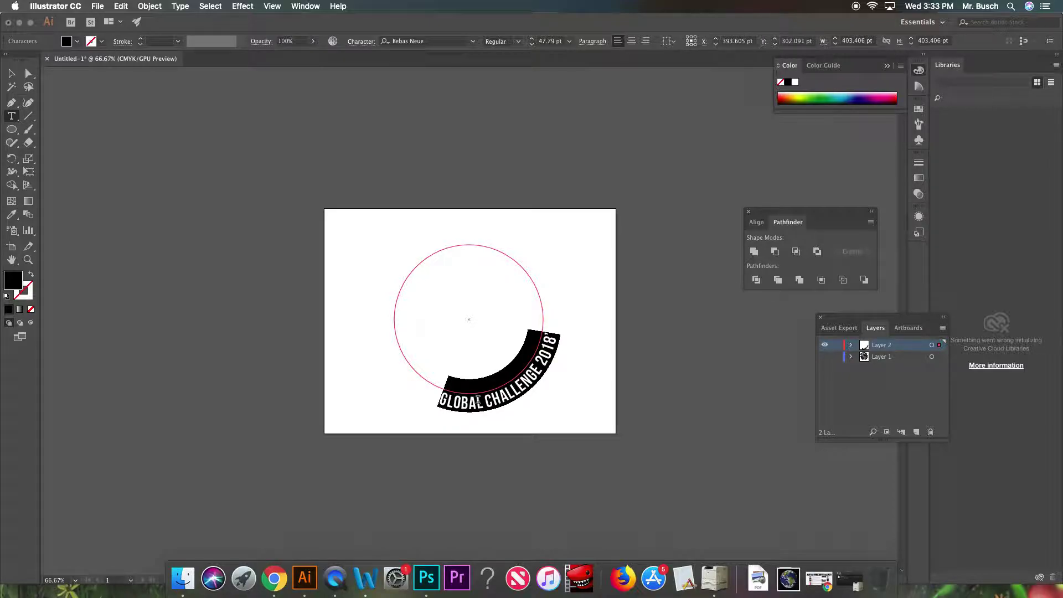
{"action": "type", "text": "ENLOE GRAPHICS"}
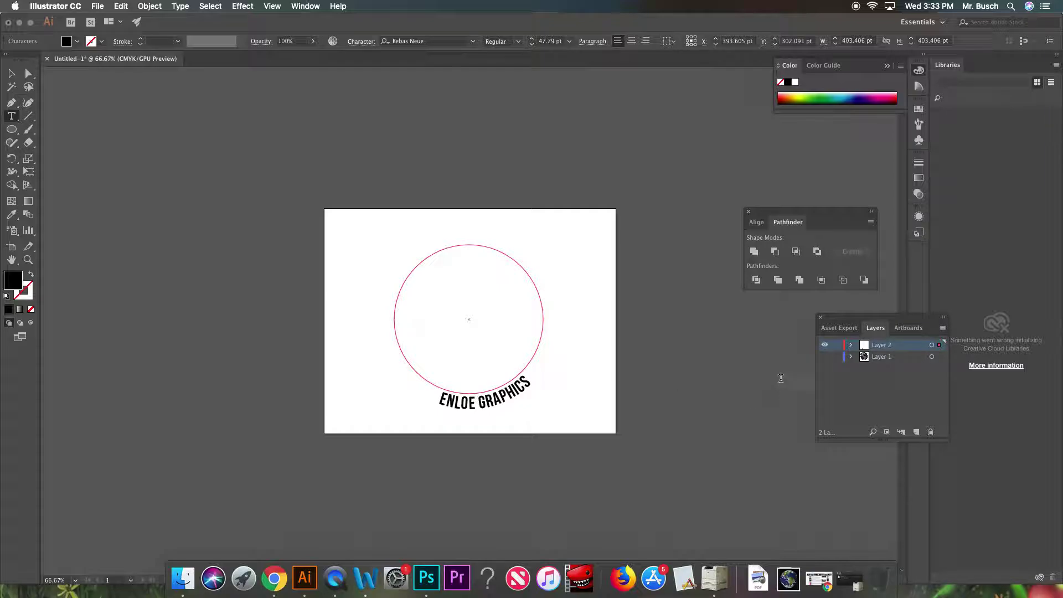
- Show Layer 1 again and compress the ENLOE GRAPHICS text circle upward from its lower edge so the lettering sits closer to the Earth
{"action": "left_click", "coordinate": [824, 356]}
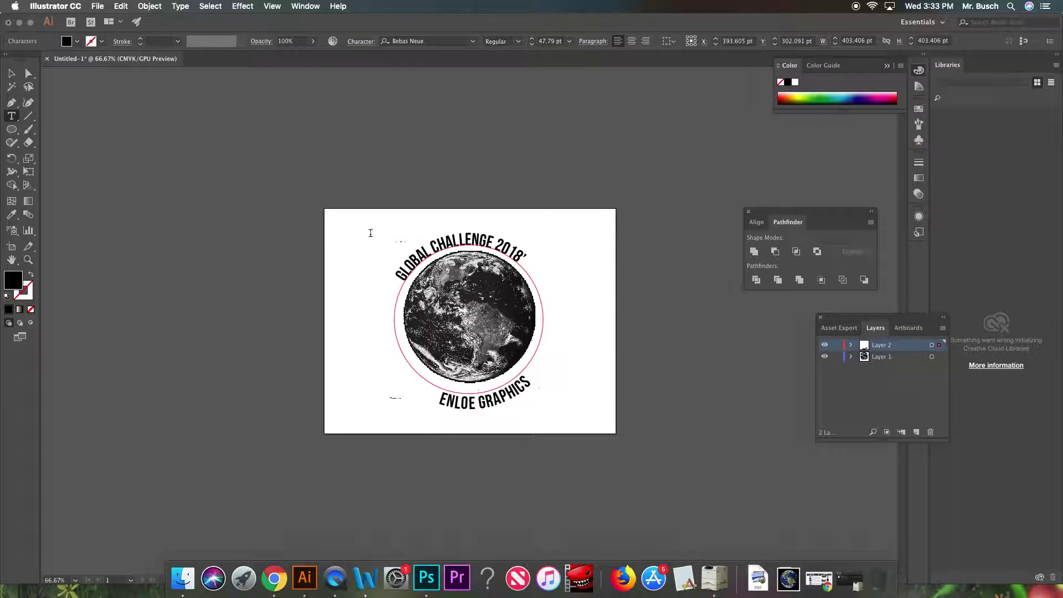
{"action": "left_click", "coordinate": [11, 73]}
{"action": "left_click", "coordinate": [202, 243]}
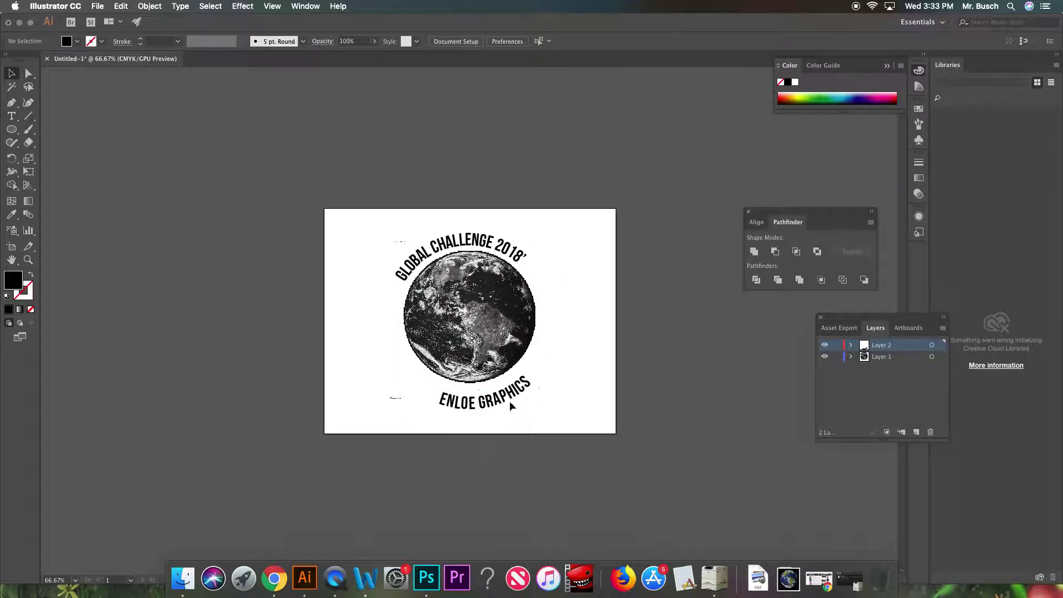
{"action": "left_click", "coordinate": [489, 405]}
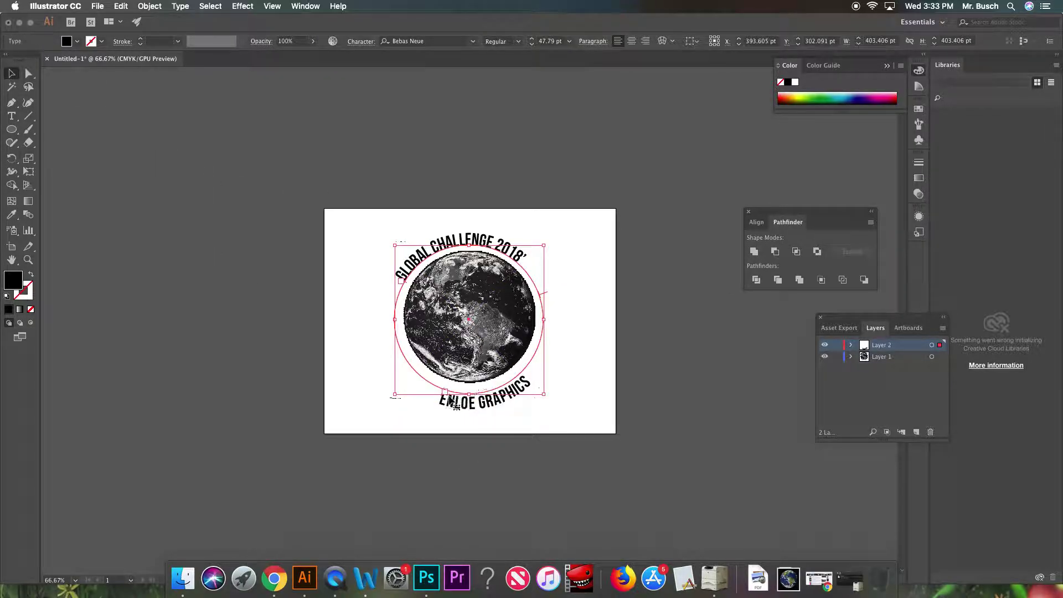
{"action": "left_click_drag", "start_coordinate": [468, 394], "coordinate": [468, 387]}
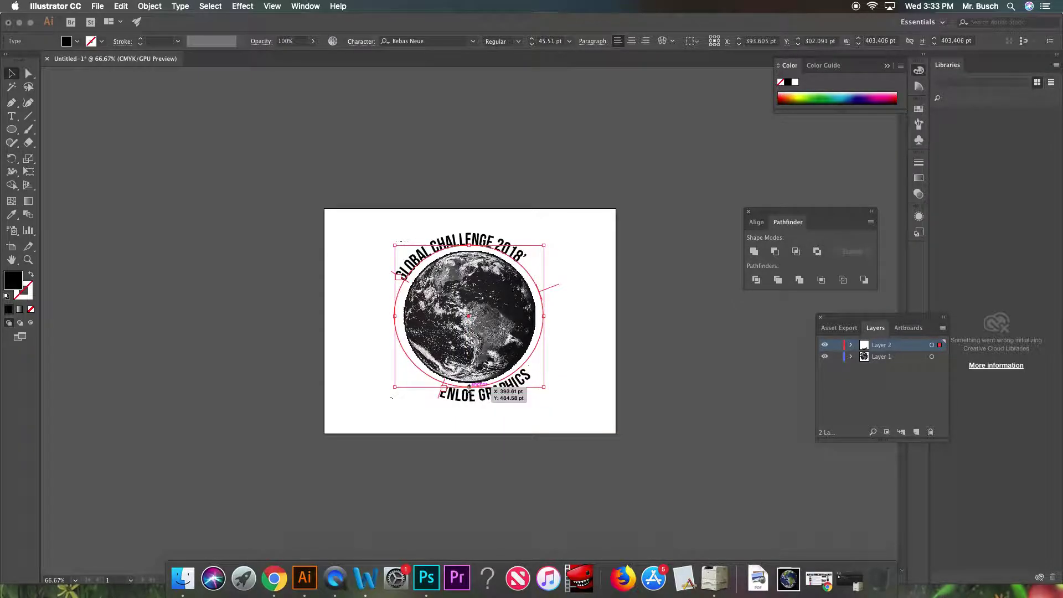
{"action": "left_click", "coordinate": [588, 363]}
{"action": "left_click", "coordinate": [470, 245]}
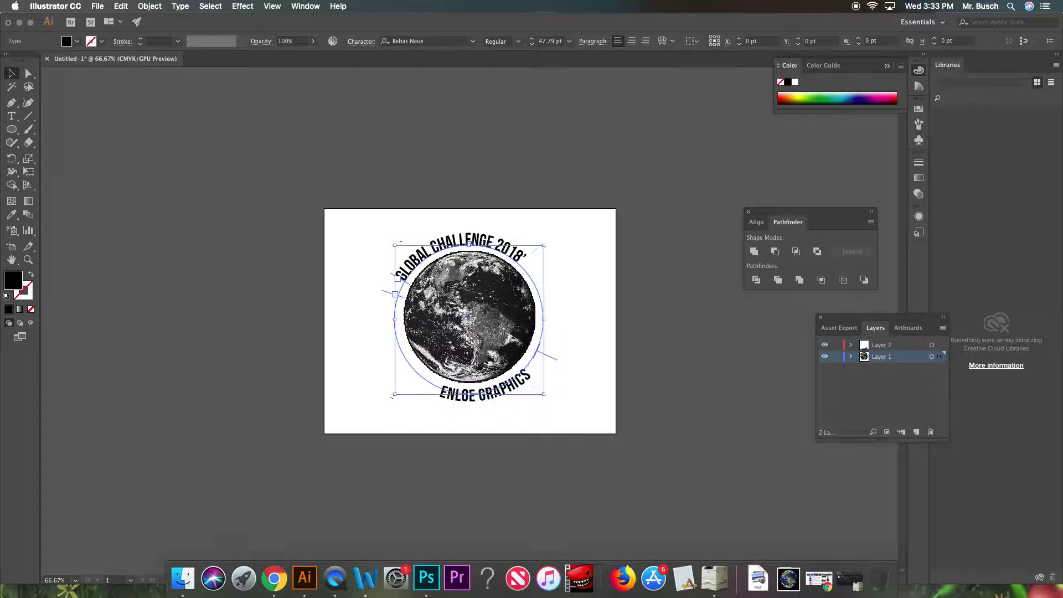
{"action": "left_click_drag", "start_coordinate": [471, 245], "coordinate": [471, 245]}
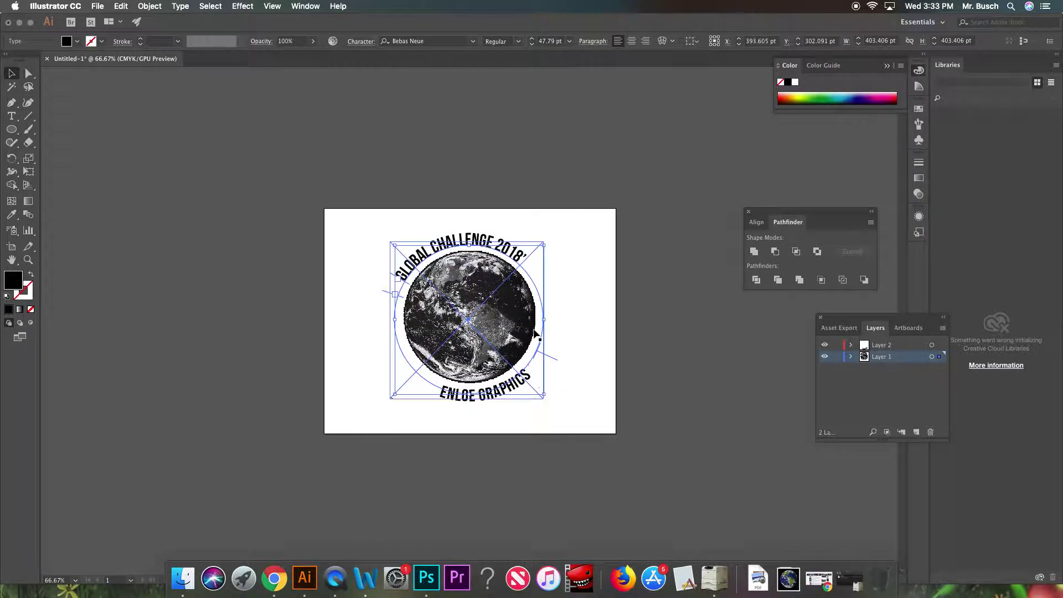
{"action": "left_click", "coordinate": [589, 311]}
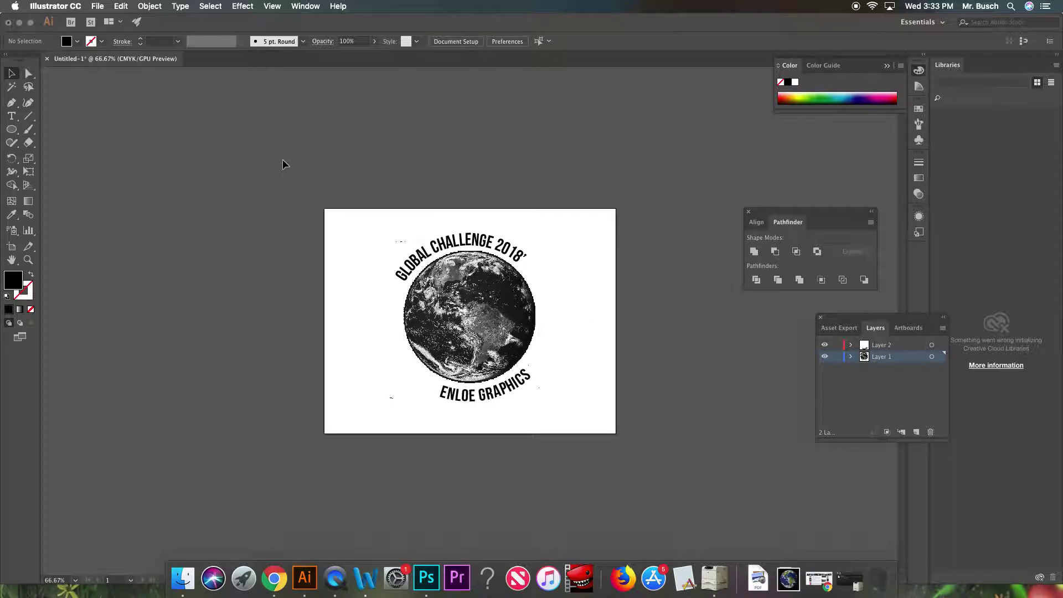
- Open the design's print output settings and review the Process Black ink's angle and dot shape options
{"action": "left_click", "coordinate": [100, 6]}
{"action": "left_click", "coordinate": [100, 6]}
{"action": "left_click", "coordinate": [97, 6]}
{"action": "left_click", "coordinate": [139, 281]}
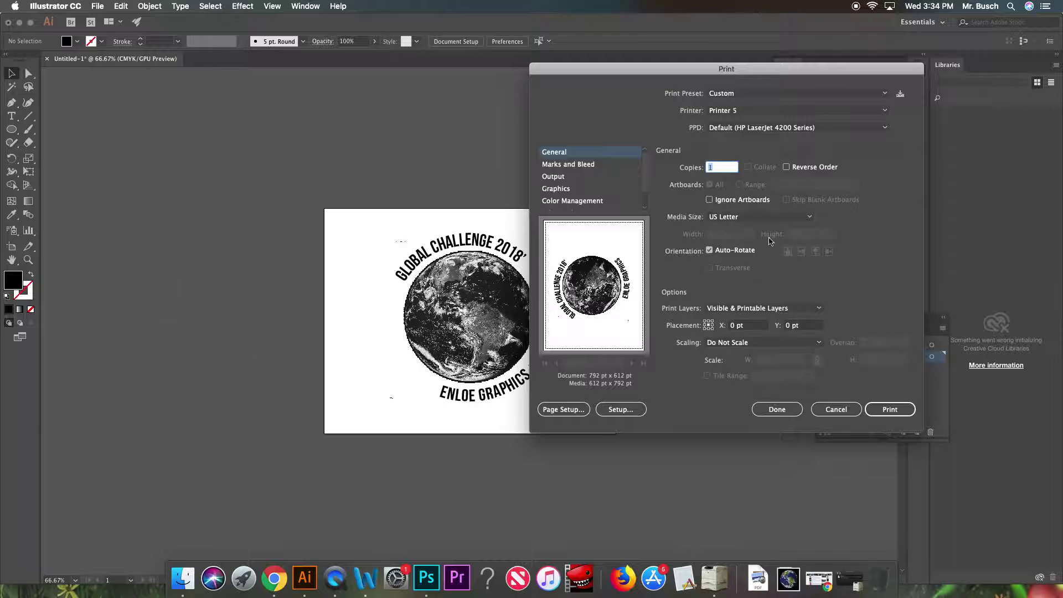
{"action": "left_click", "coordinate": [553, 176]}
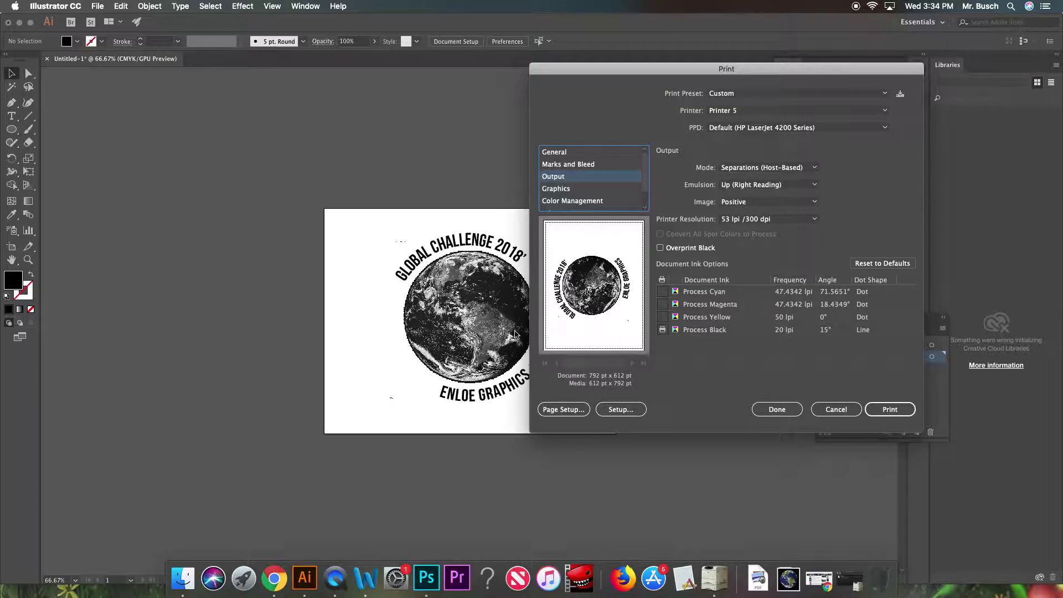
{"action": "left_click", "coordinate": [825, 329]}
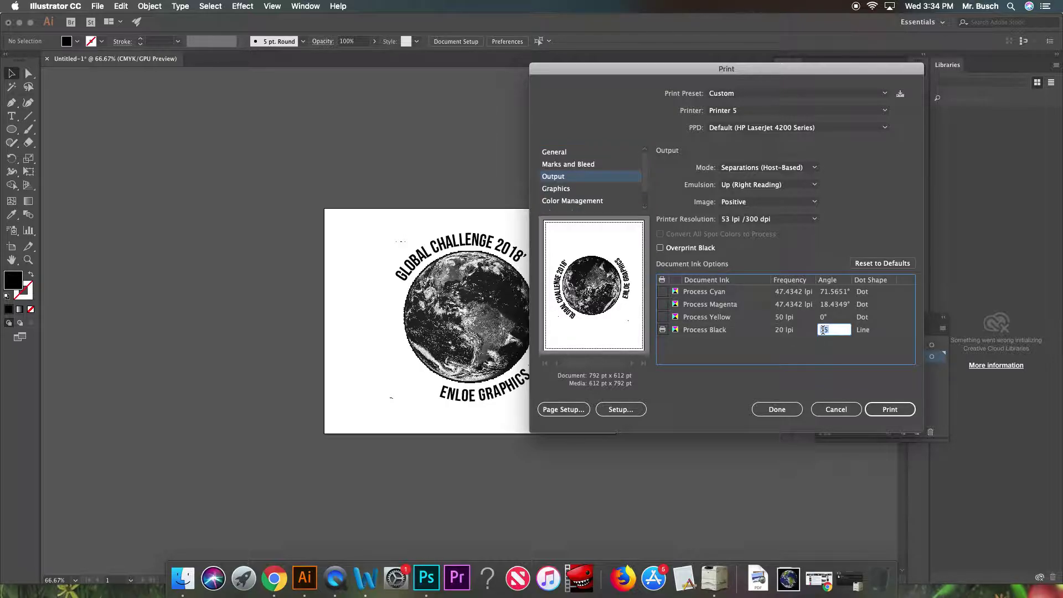
{"action": "left_click", "coordinate": [863, 332]}
{"action": "left_click", "coordinate": [863, 332]}
{"action": "left_click", "coordinate": [862, 332]}
- Print the design to Printer 5 as host-based separations and bring up the printer's job queue
{"action": "left_click", "coordinate": [866, 414]}
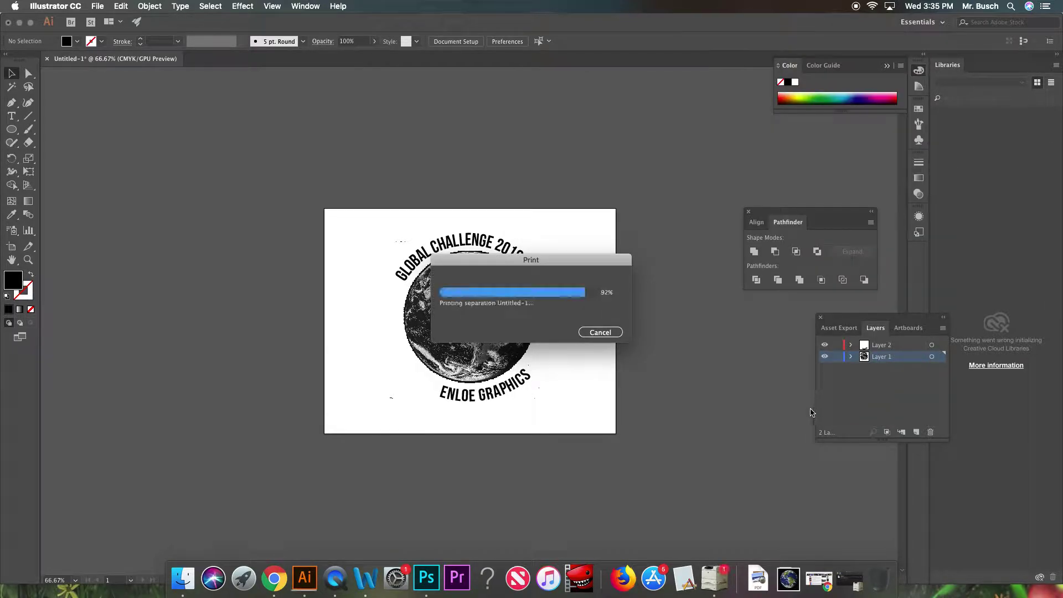
{"action": "left_click", "coordinate": [708, 579]}
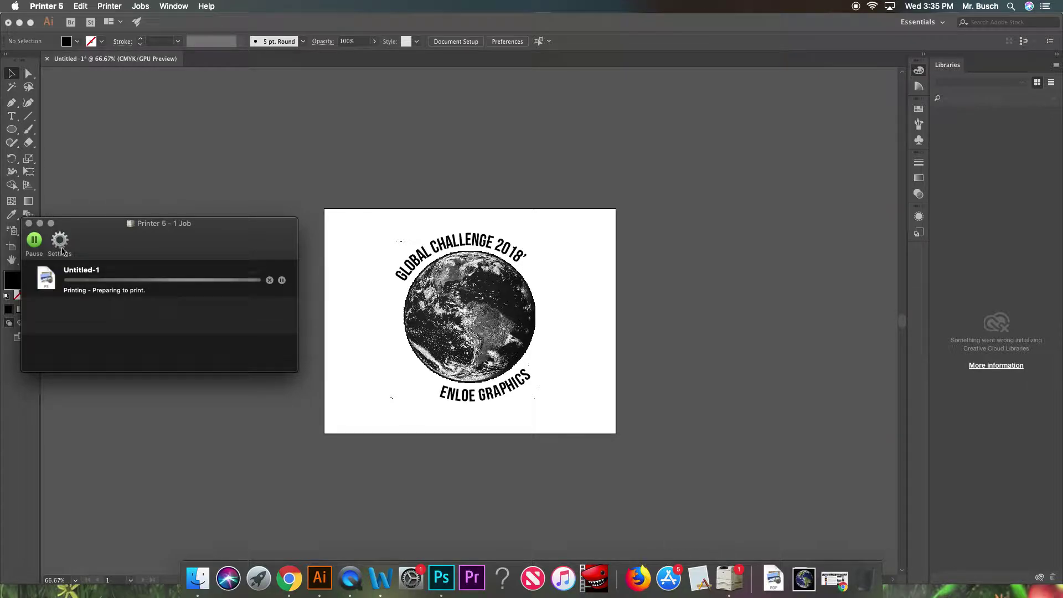